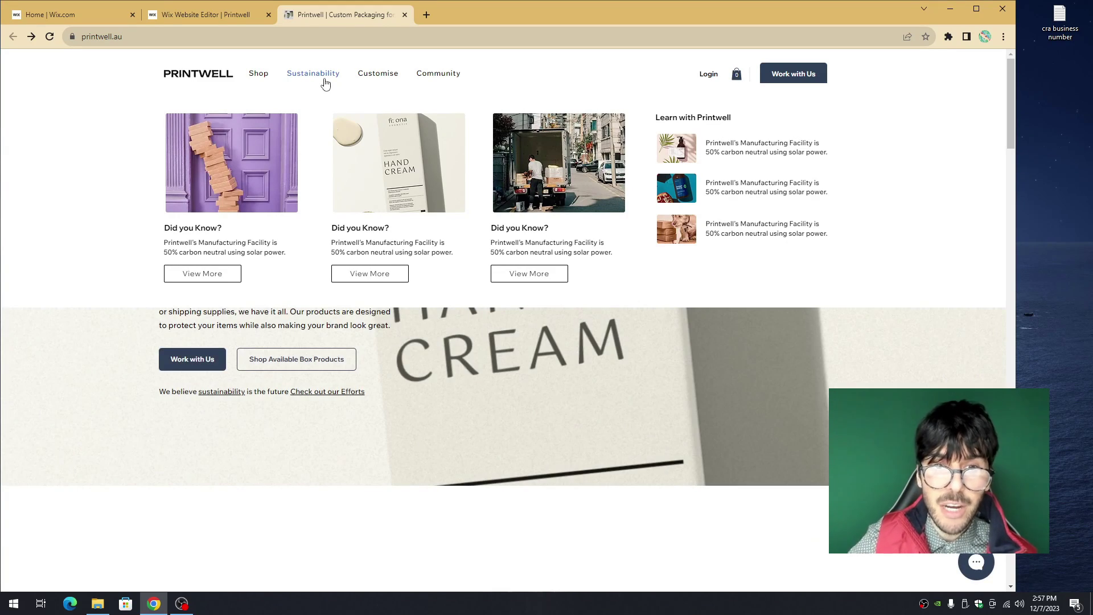
- Move between the Wix dashboard and the Website Editor tabs, ending on the Printwell home page editor
mouse_move(266, 68)
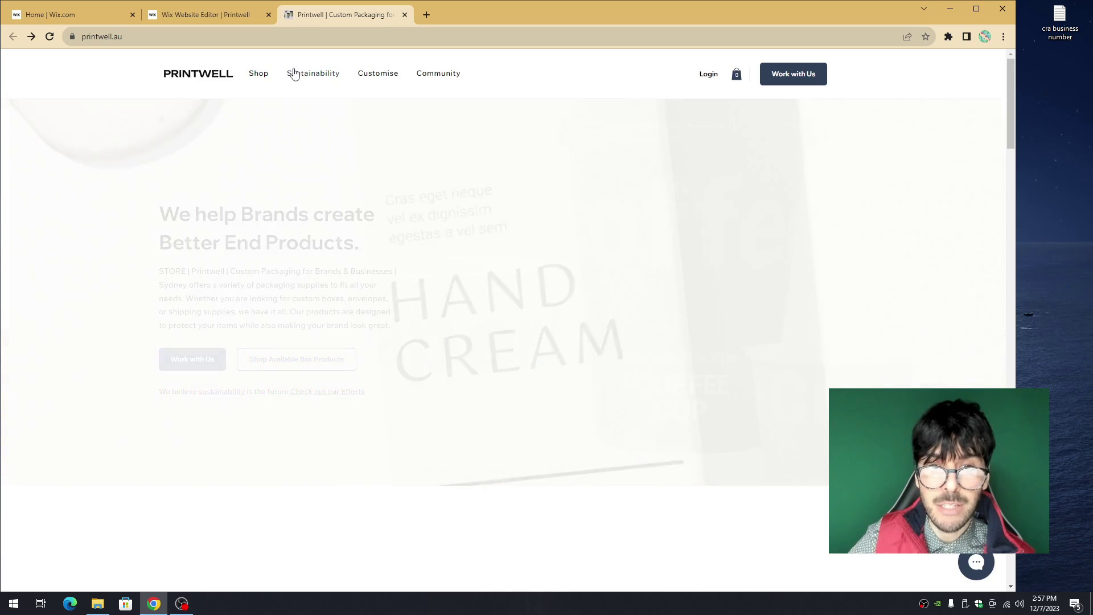
mouse_move(389, 76)
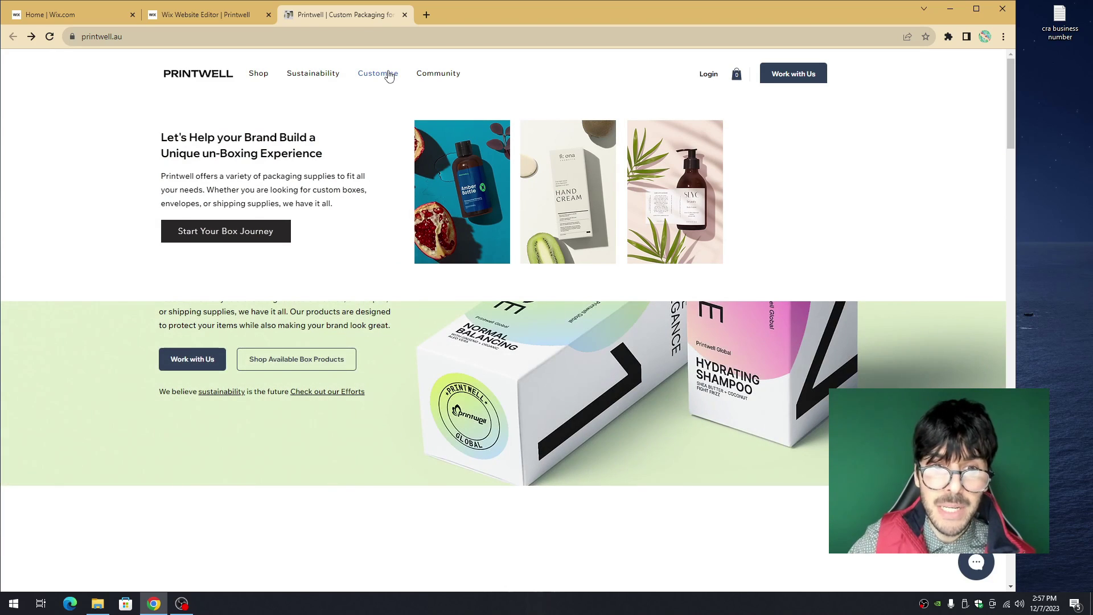
mouse_move(327, 76)
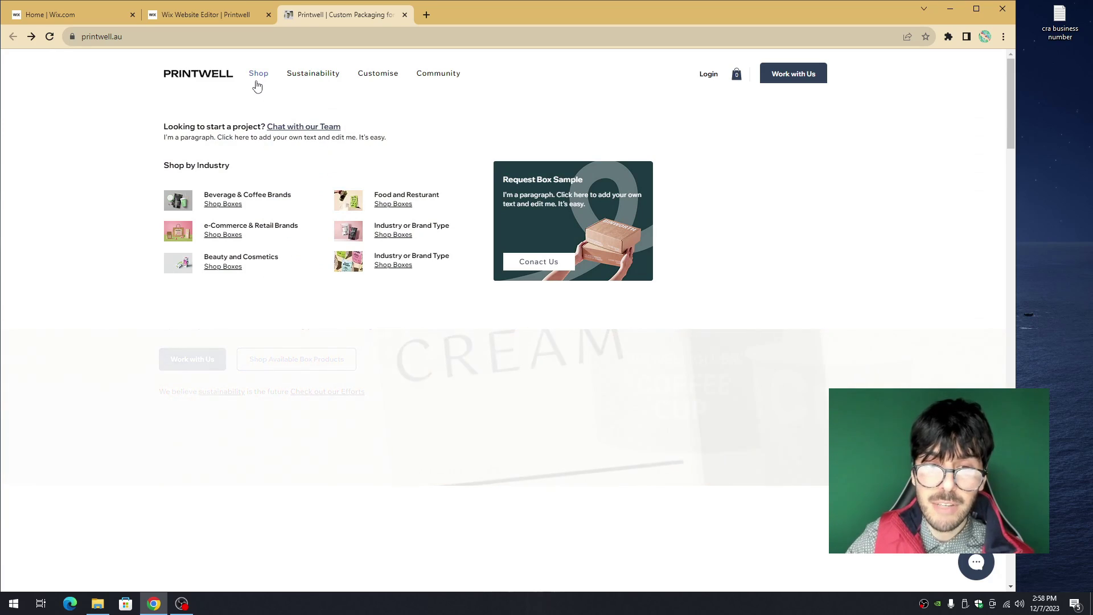
mouse_move(295, 83)
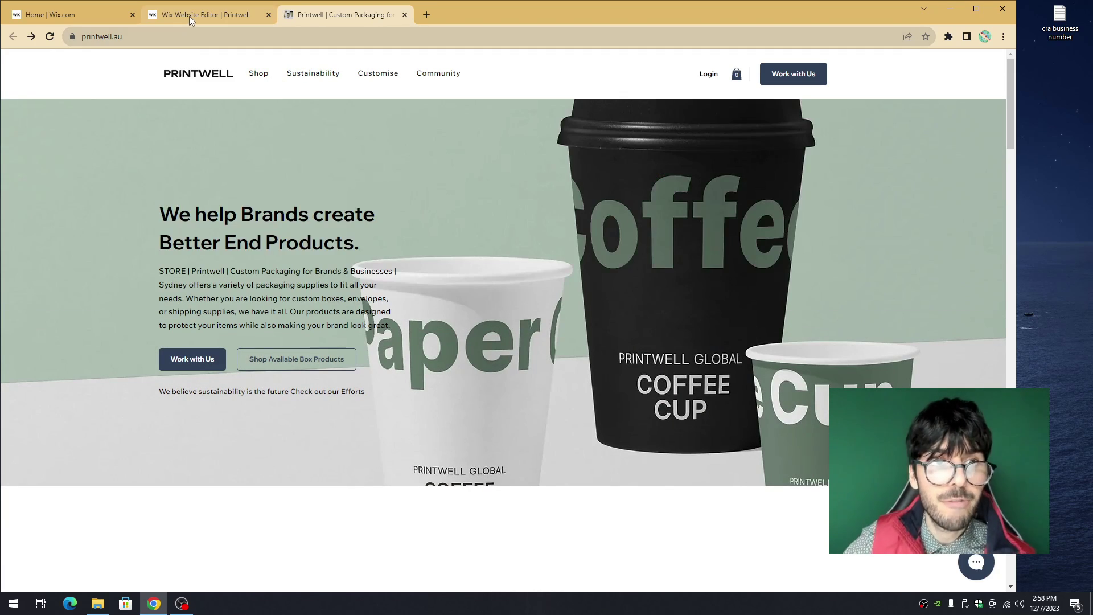
left_click(205, 14)
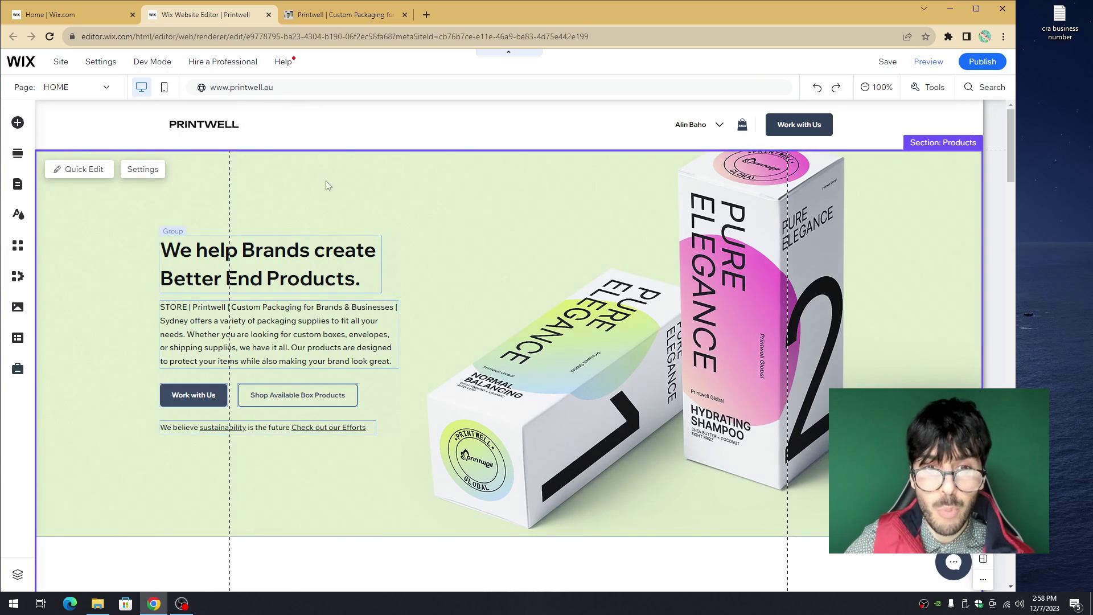
left_click(111, 17)
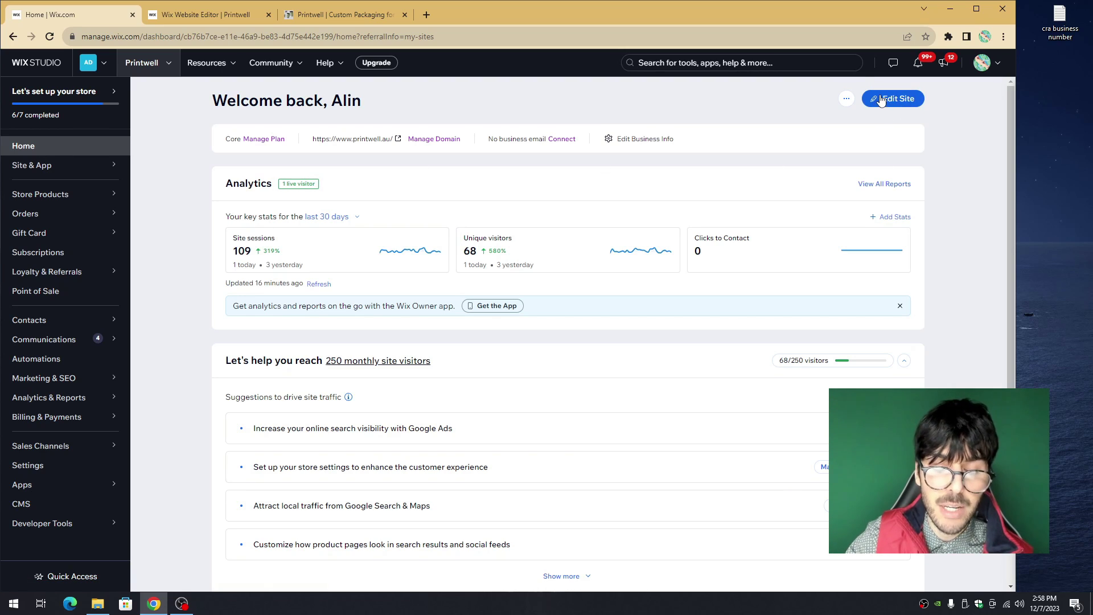
left_click(225, 19)
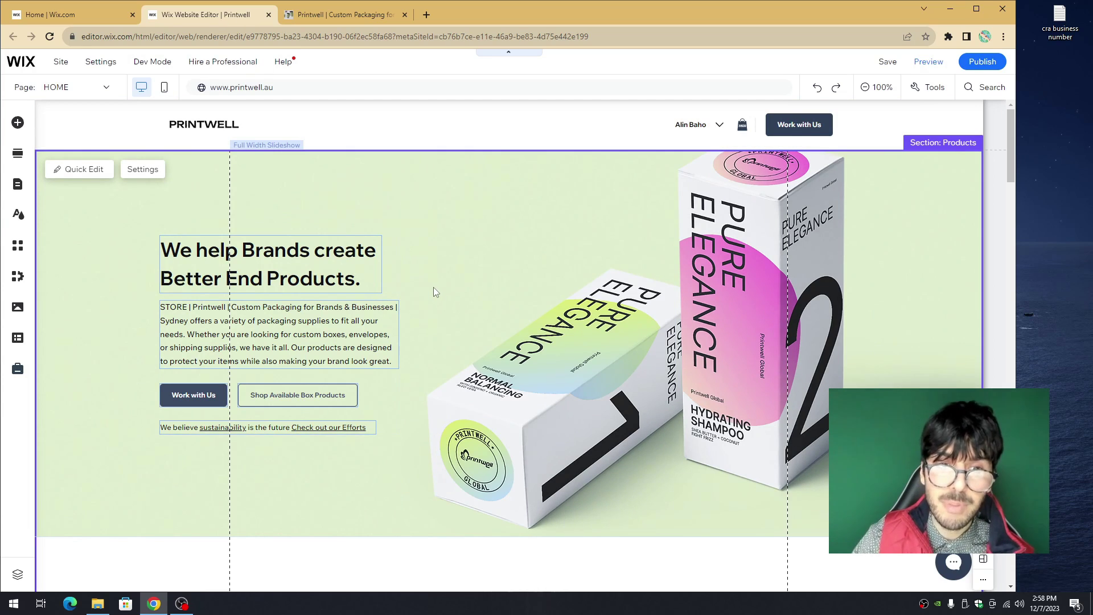
left_click(350, 14)
mouse_move(316, 78)
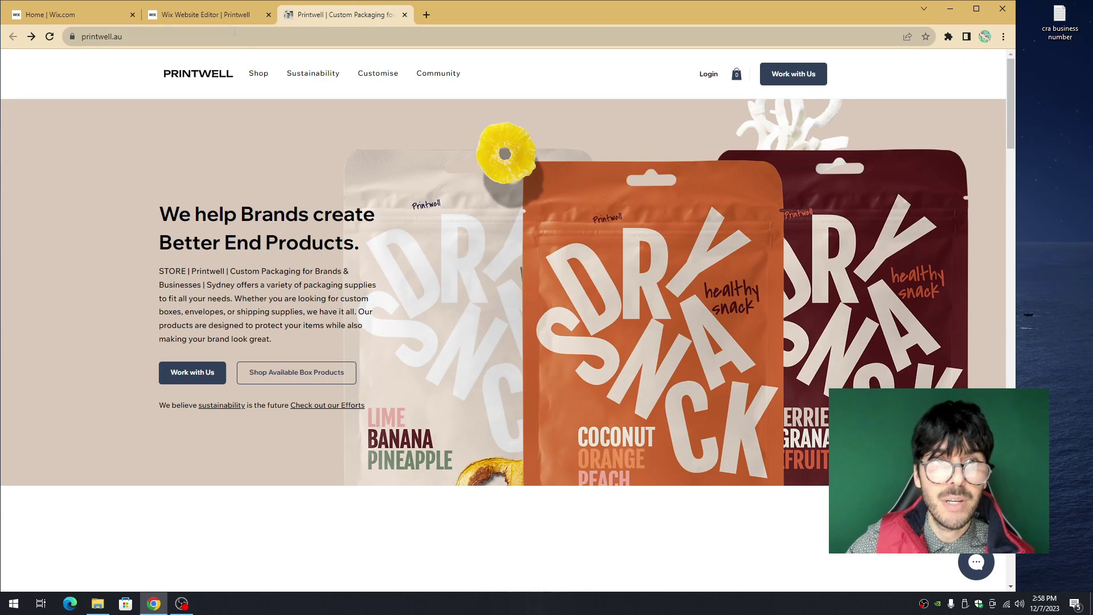
left_click(231, 20)
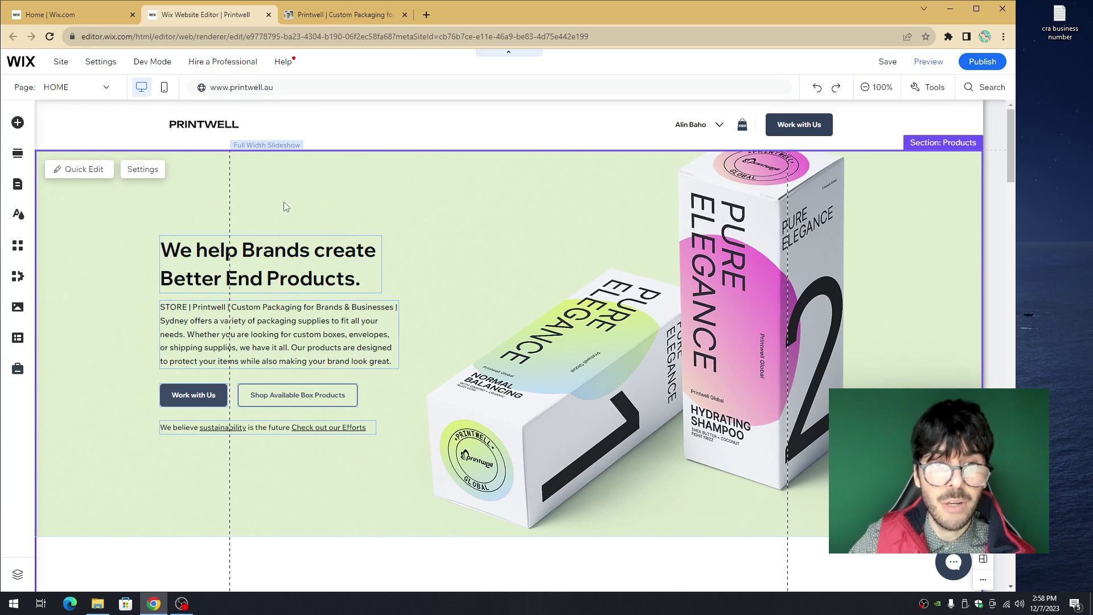
- Drag a Horizontal Menu (HOME, PRODUCT, SHOP, ABOUT) from Add Elements above the hero headline
left_click(18, 130)
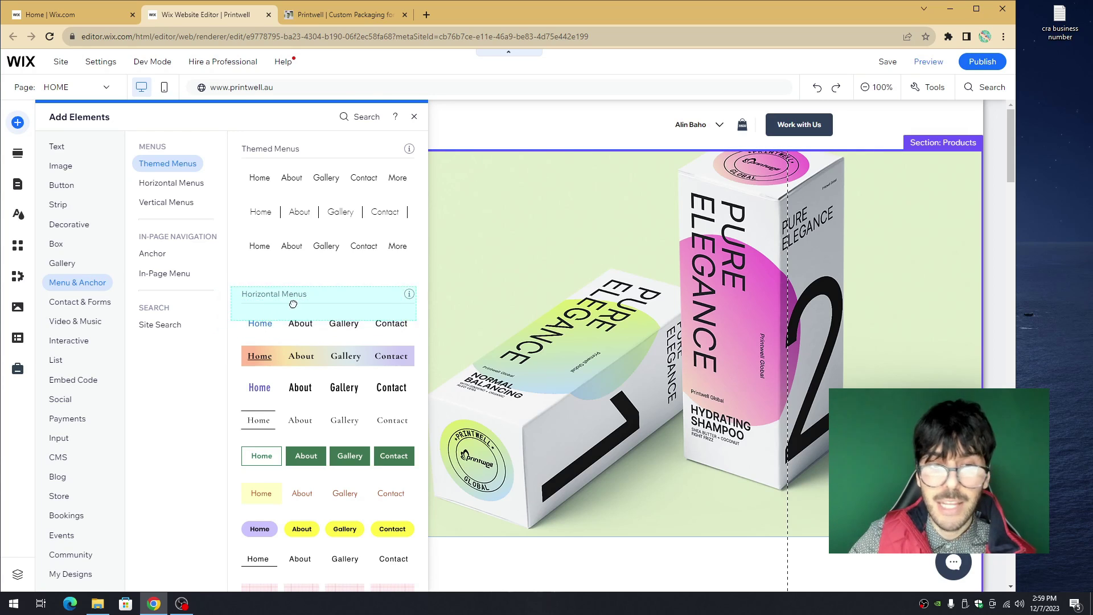
left_click_drag(293, 304, 405, 203)
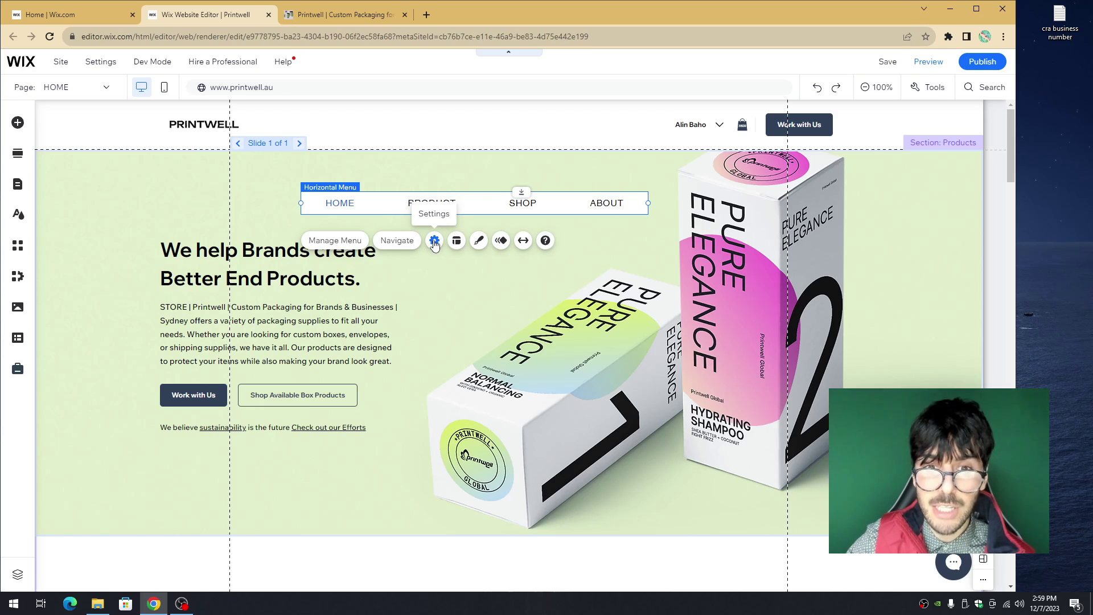
- Convert the new horizontal menu to an advanced menu from its Settings
left_click(448, 263)
left_click(444, 203)
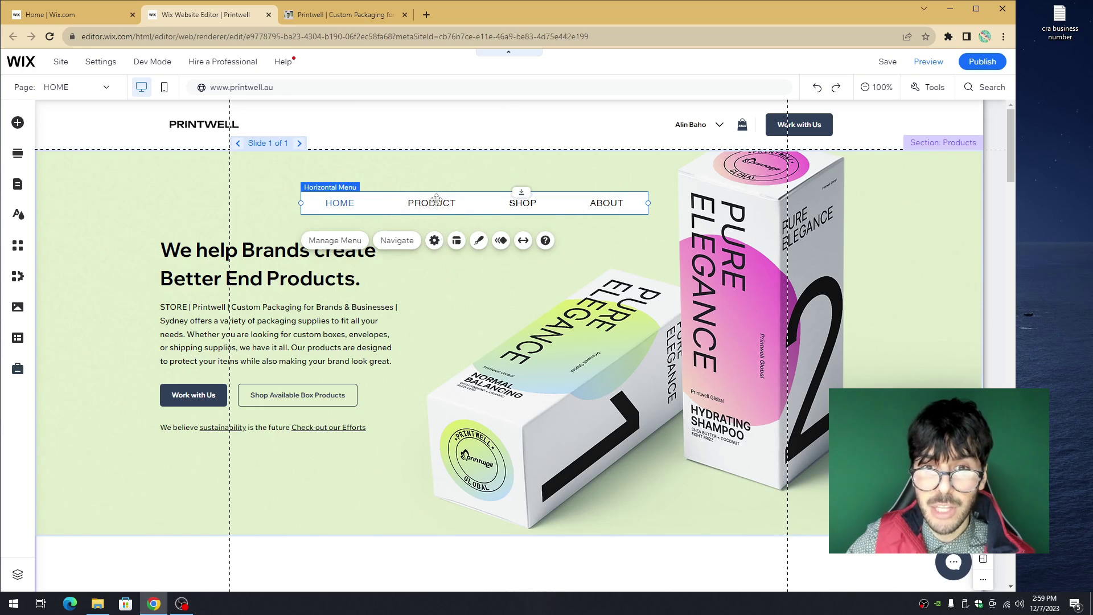
left_click(434, 240)
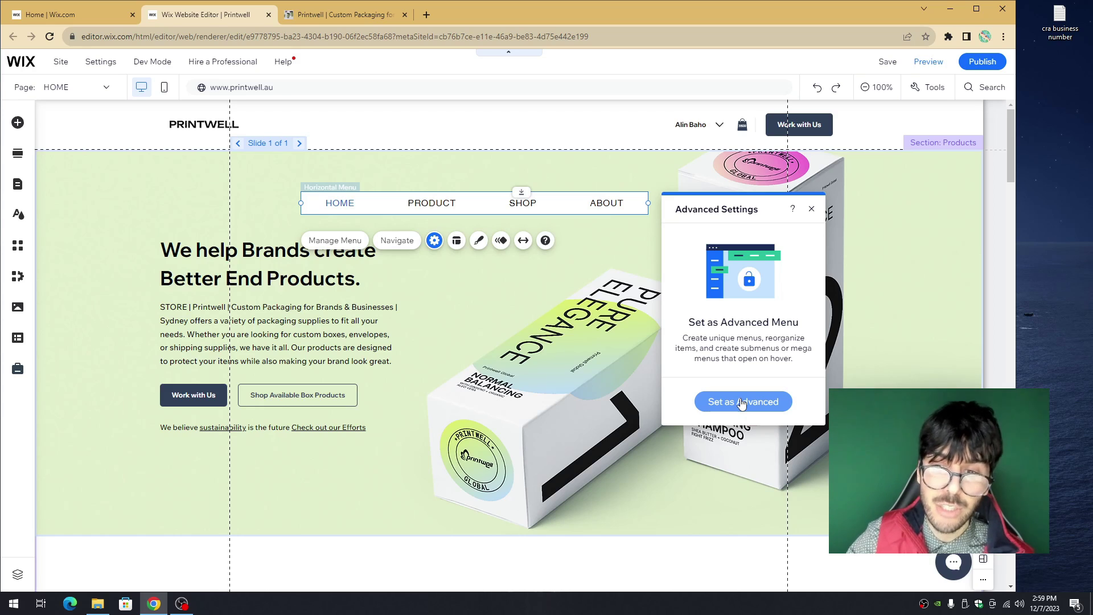
left_click(742, 402)
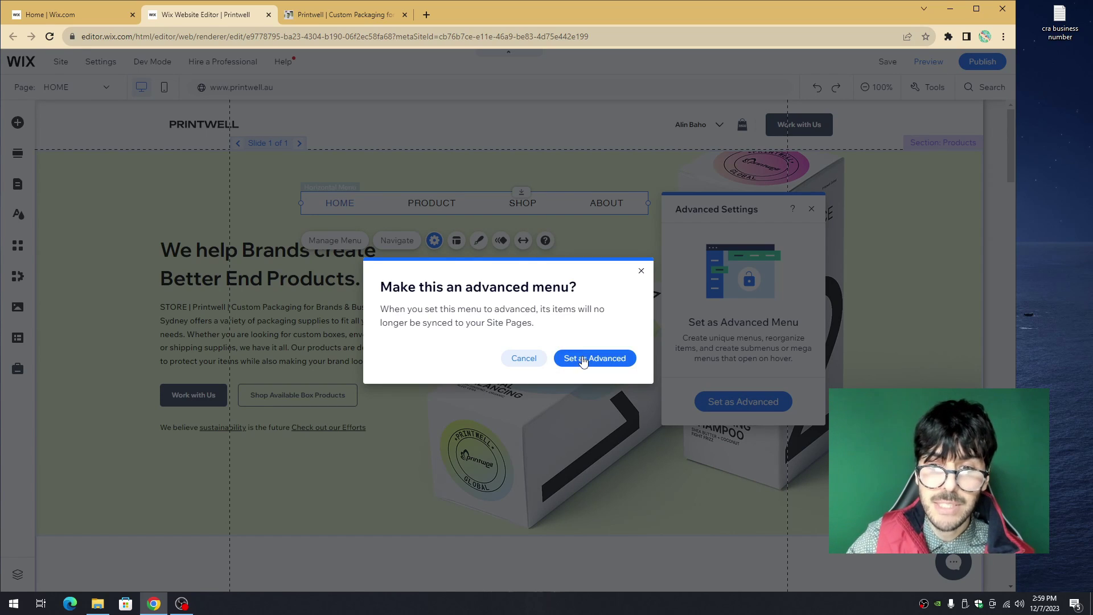
left_click(583, 362)
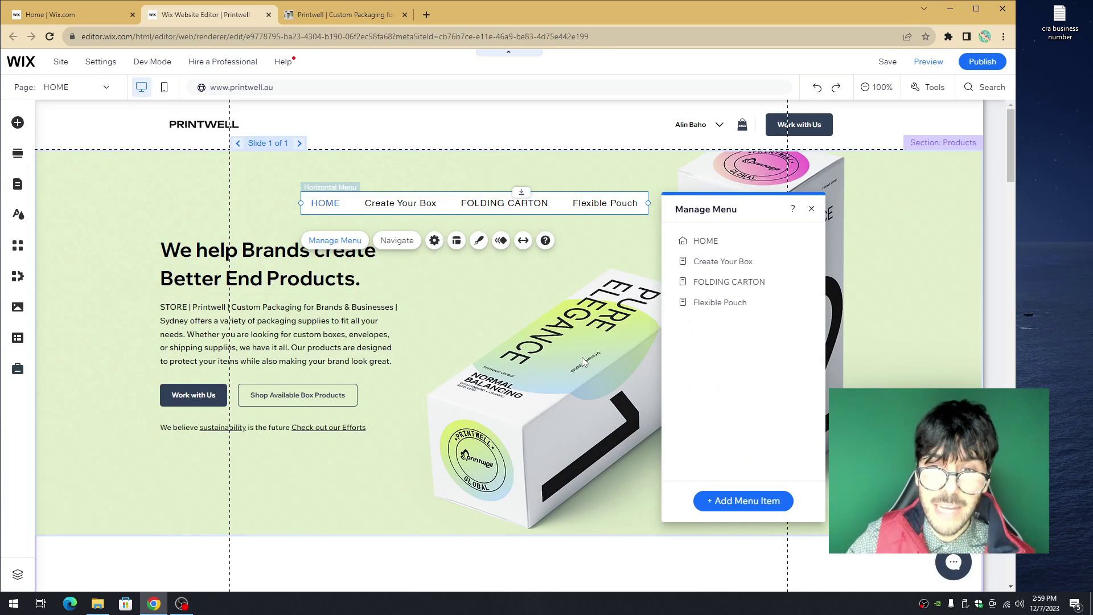
- Review the site pages list, the menu's item list and the menu item types, then reach the menus elements
left_click(16, 186)
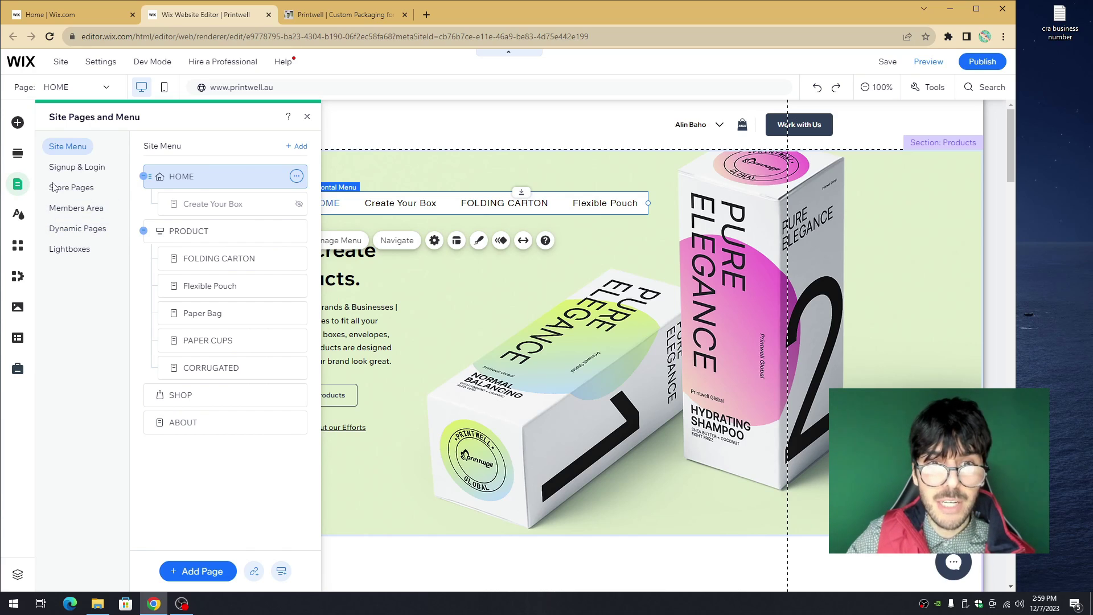
left_click(437, 213)
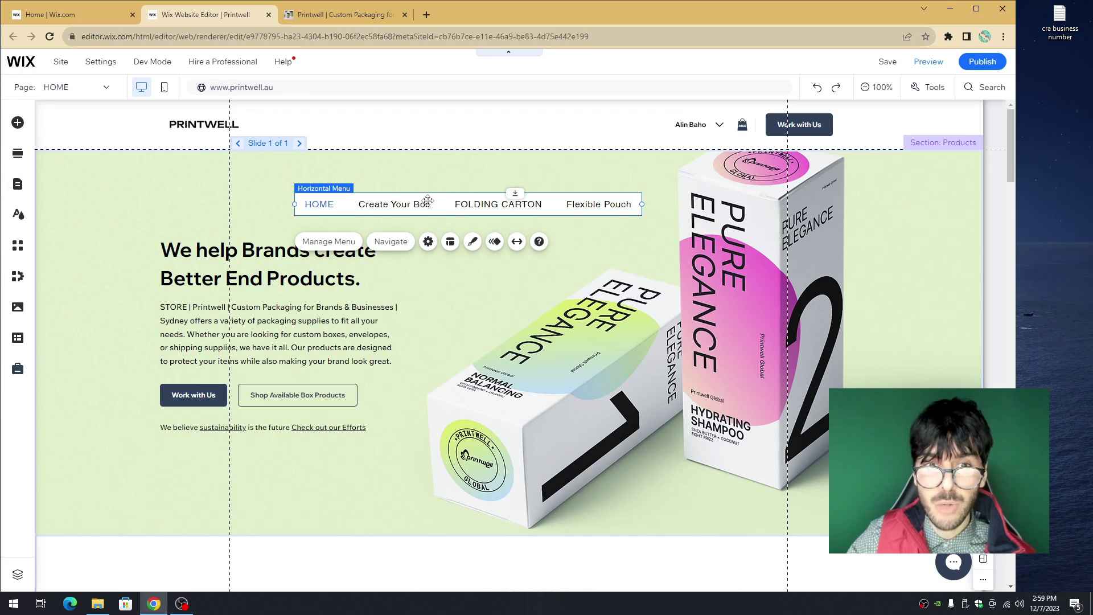
left_click(331, 244)
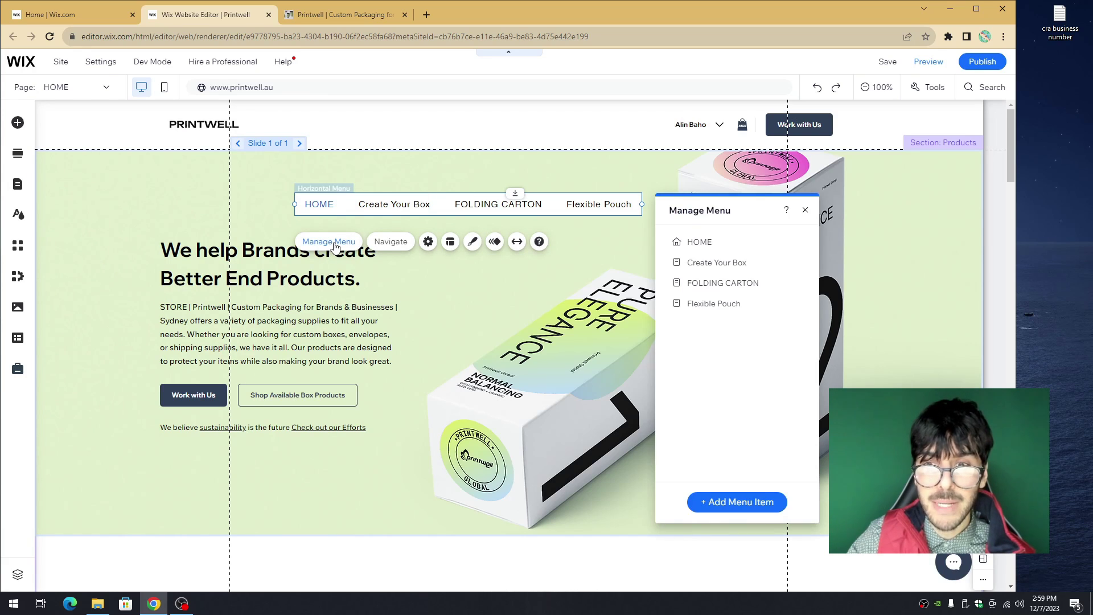
left_click_drag(732, 210, 726, 186)
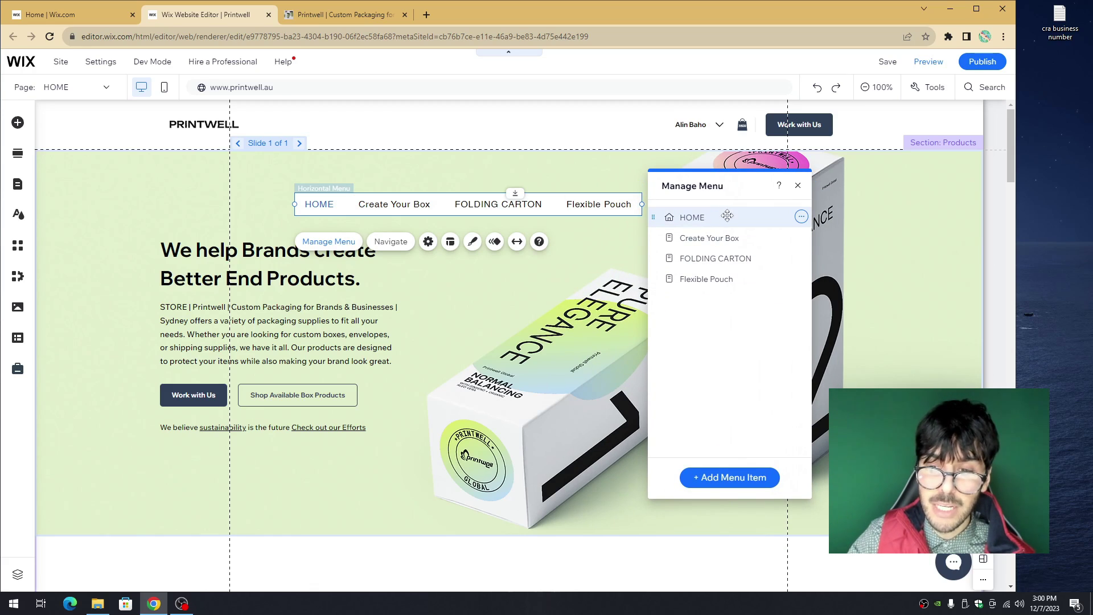
left_click(705, 482)
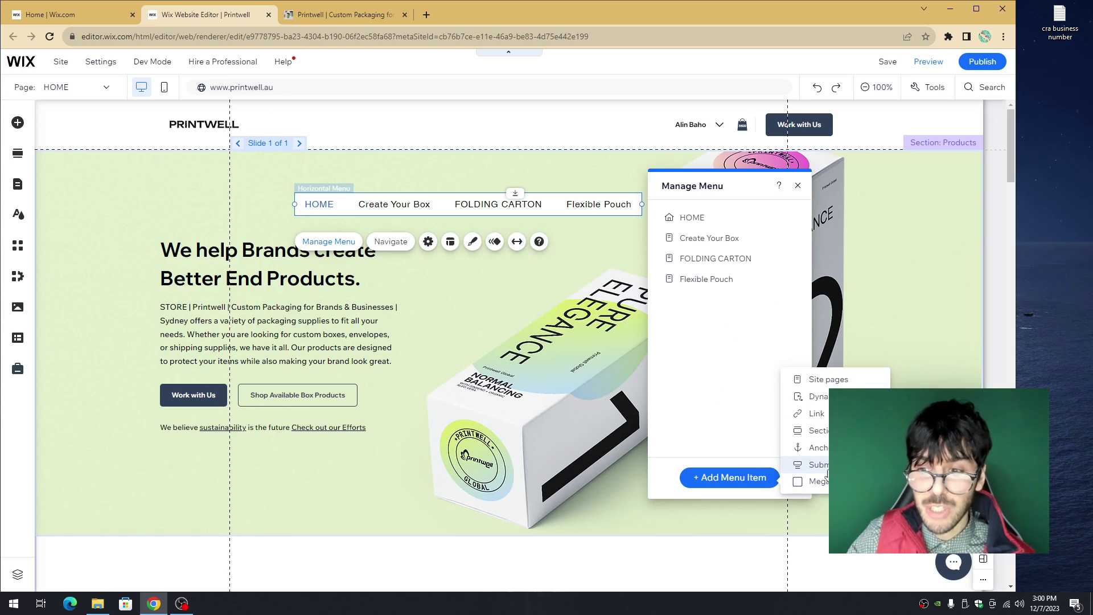
left_click(447, 208)
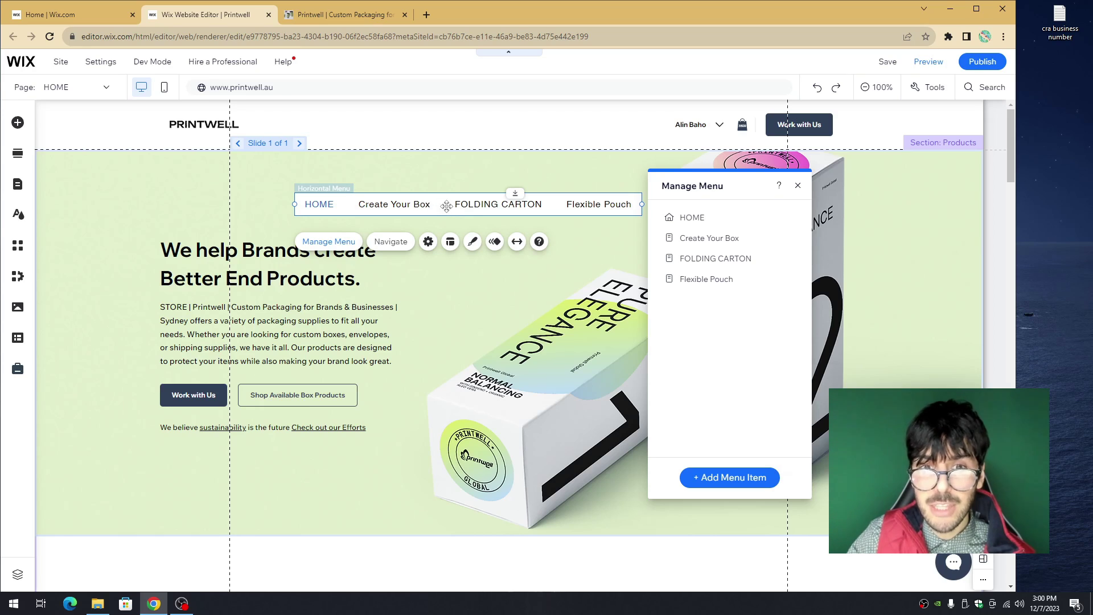
left_click(17, 122)
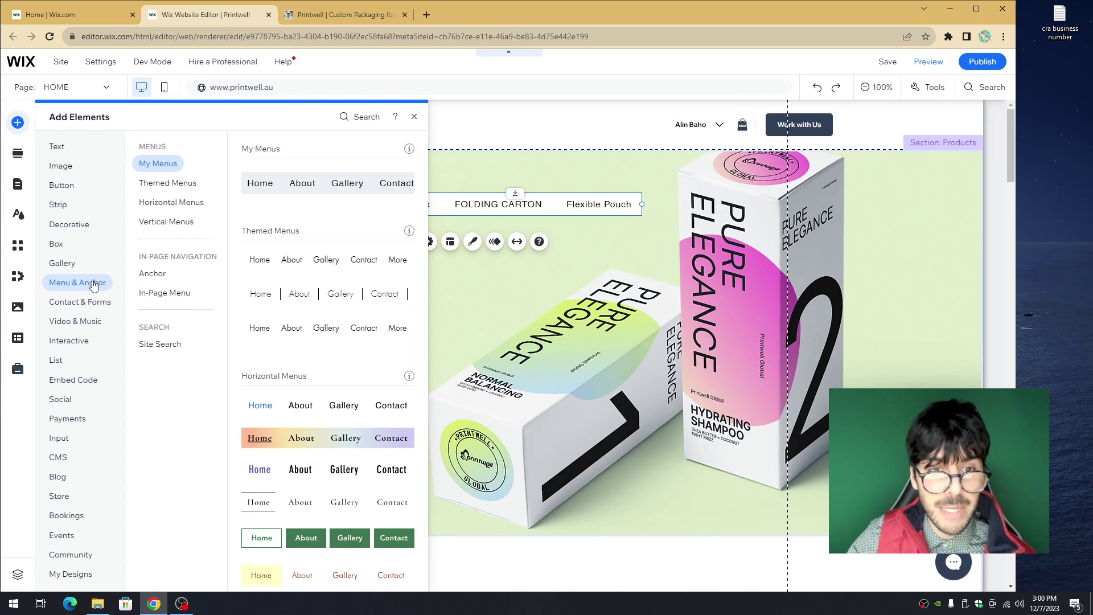
- Add a Mega Menu item with a container through Manage Menu, then view the live Printwell site
left_click(525, 204)
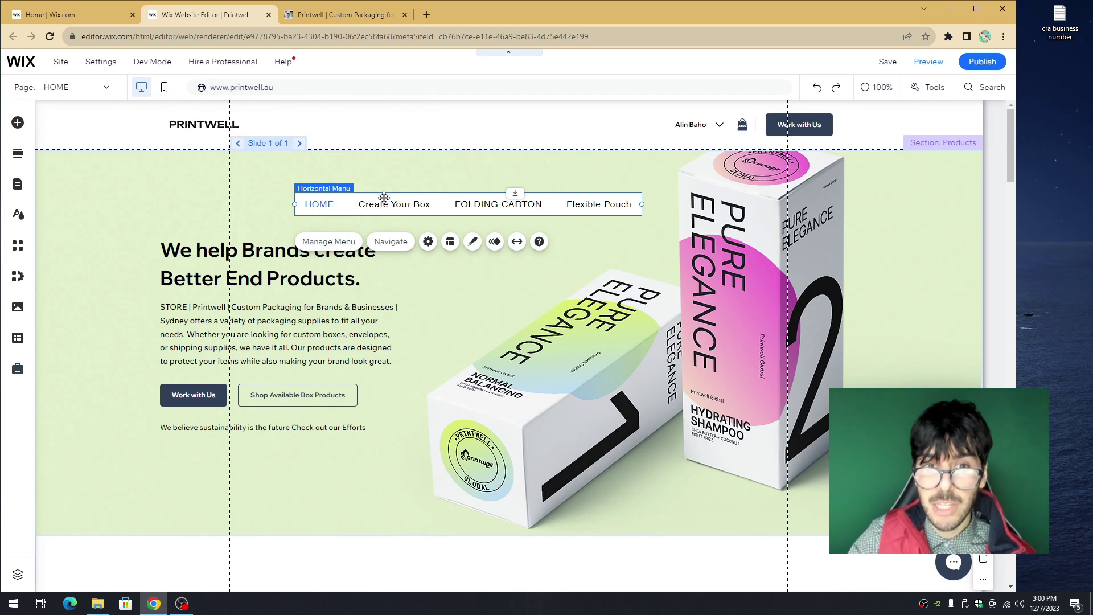
left_click(341, 242)
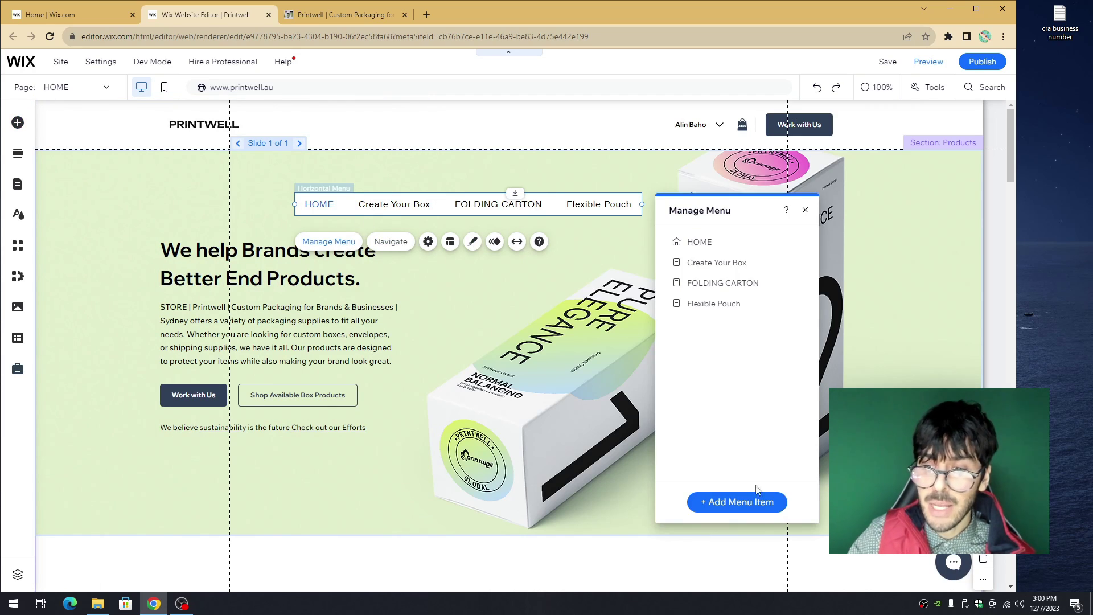
left_click(718, 504)
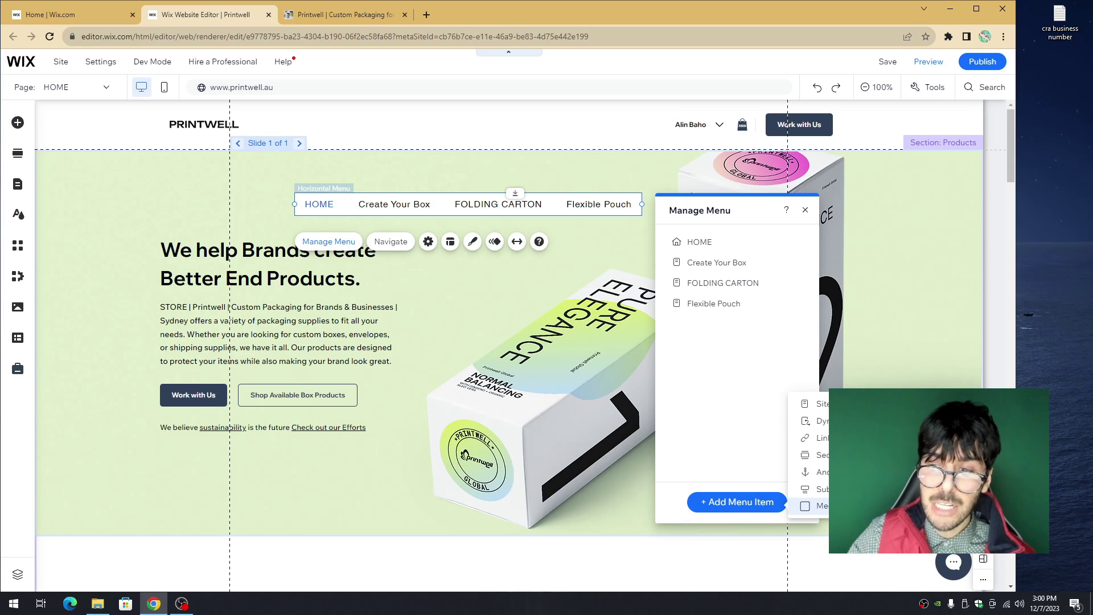
left_click(822, 506)
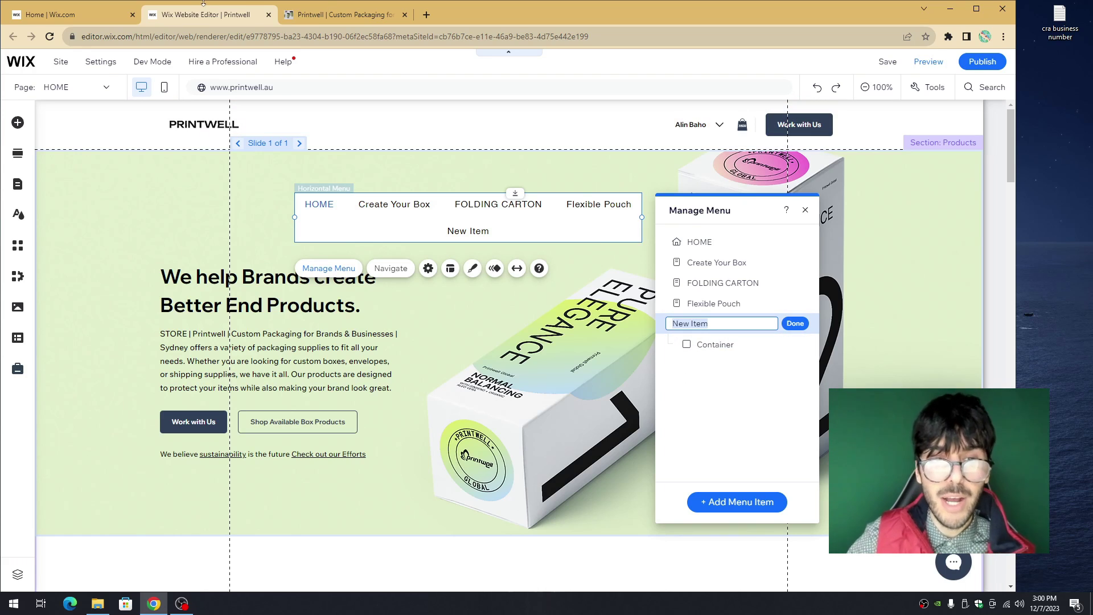
left_click(344, 14)
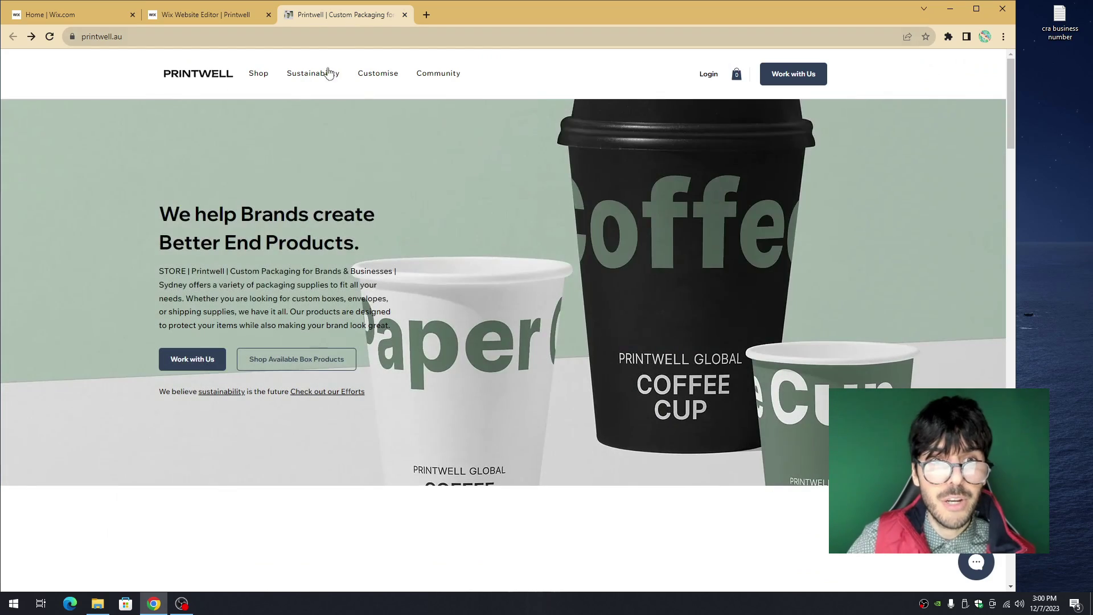
- Preview the live site's Customise and Sustainability mega-menu dropdowns
mouse_move(392, 74)
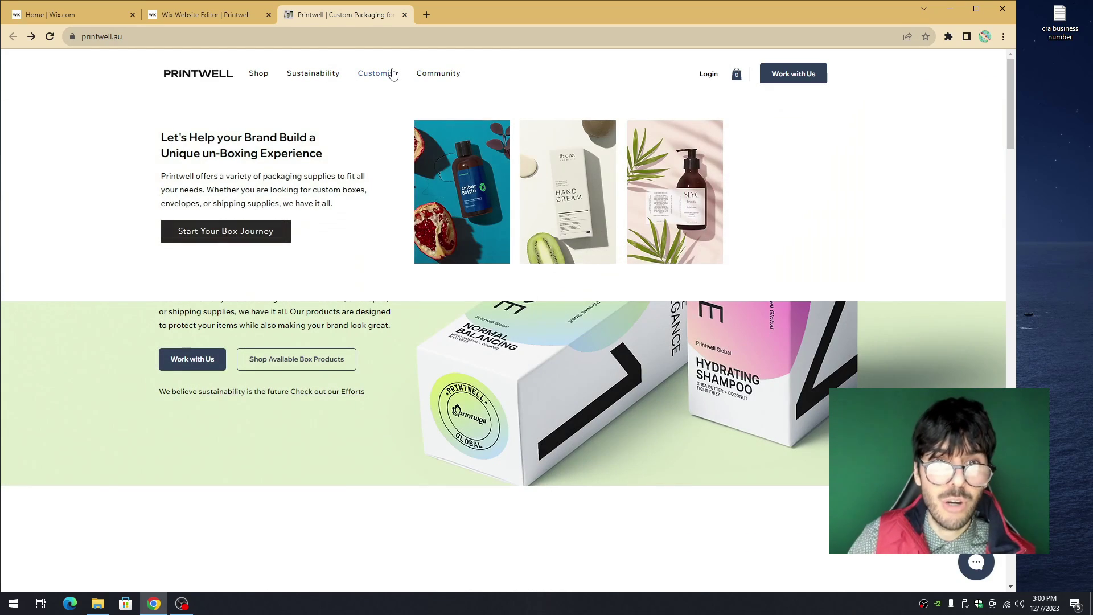
mouse_move(331, 83)
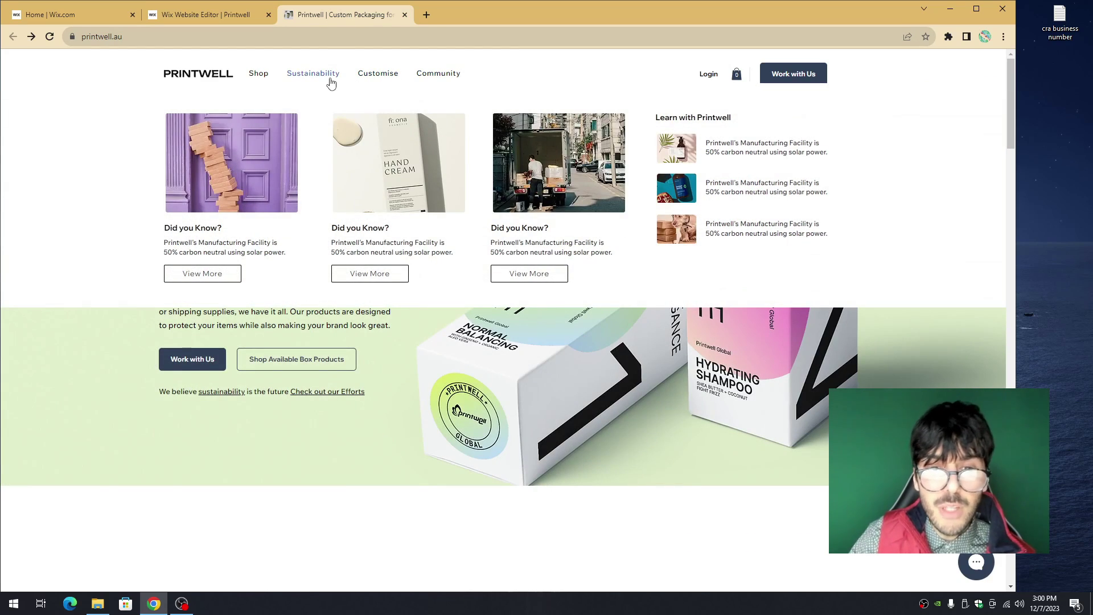
mouse_move(270, 83)
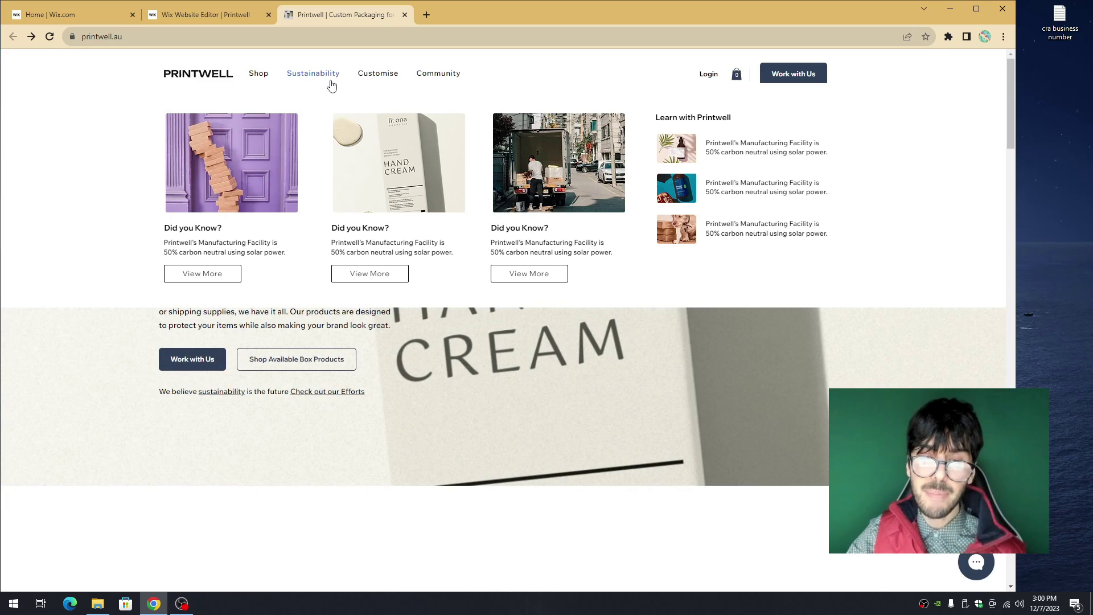
- Widen the horizontal menu and rename its New Item entry to 'Menu One'
left_click(230, 12)
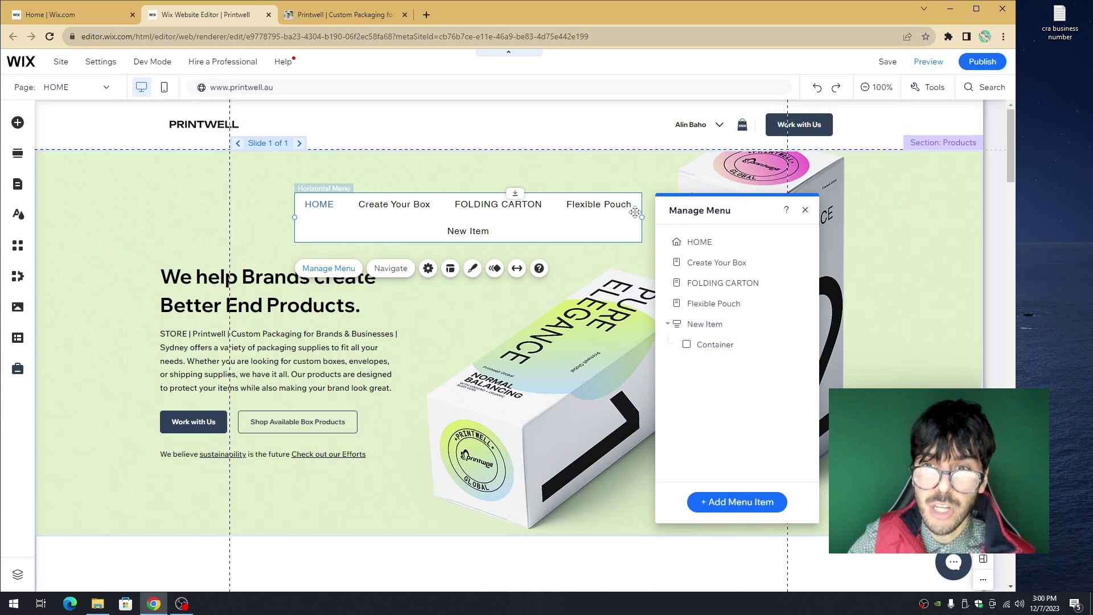
left_click_drag(636, 212, 607, 191)
mouse_move(845, 333)
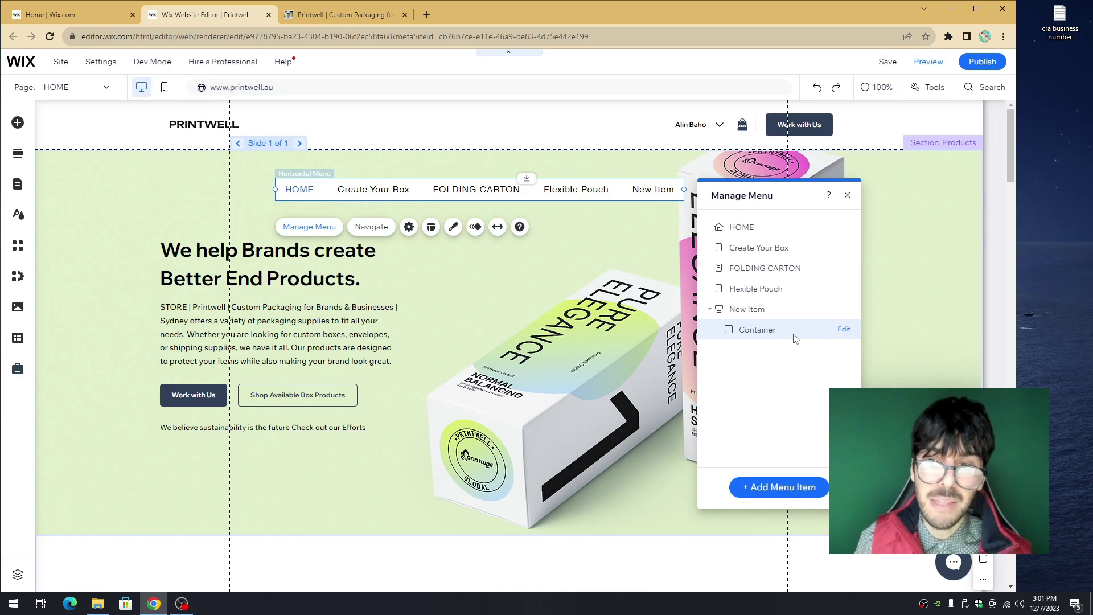
double_click(758, 309)
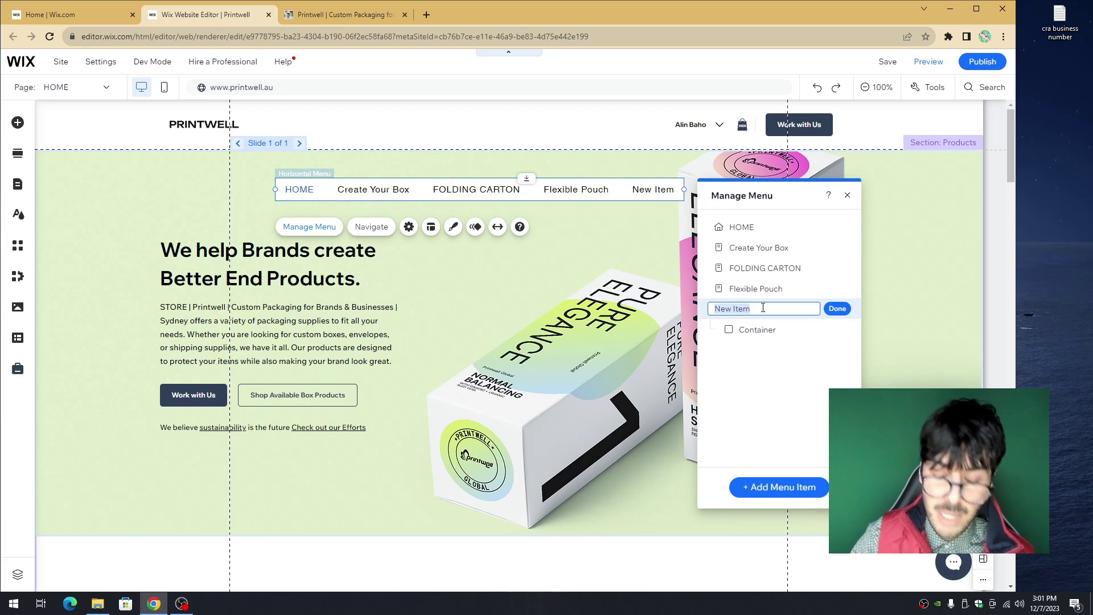
type("Menu One")
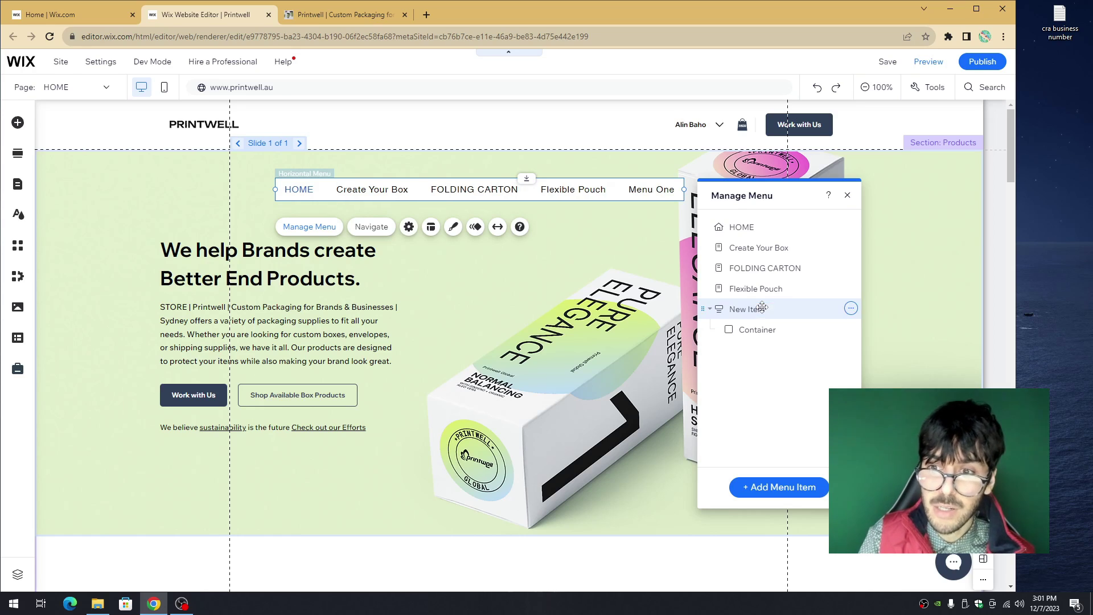
key("Return")
- Add a second mega menu item named 'Menu Two' and save the site
left_click(795, 487)
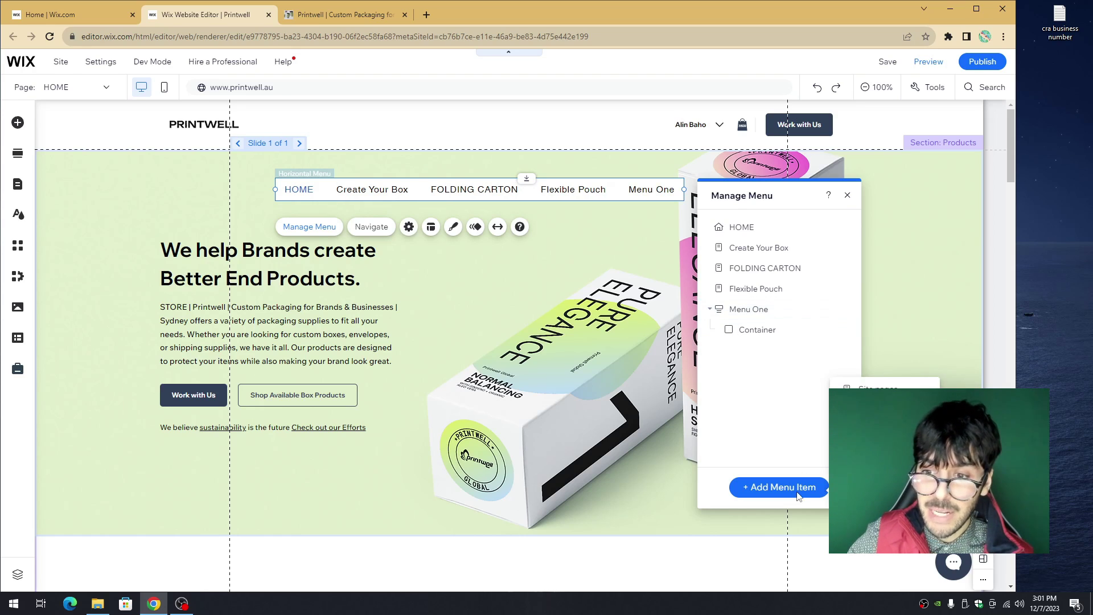
left_click(877, 449)
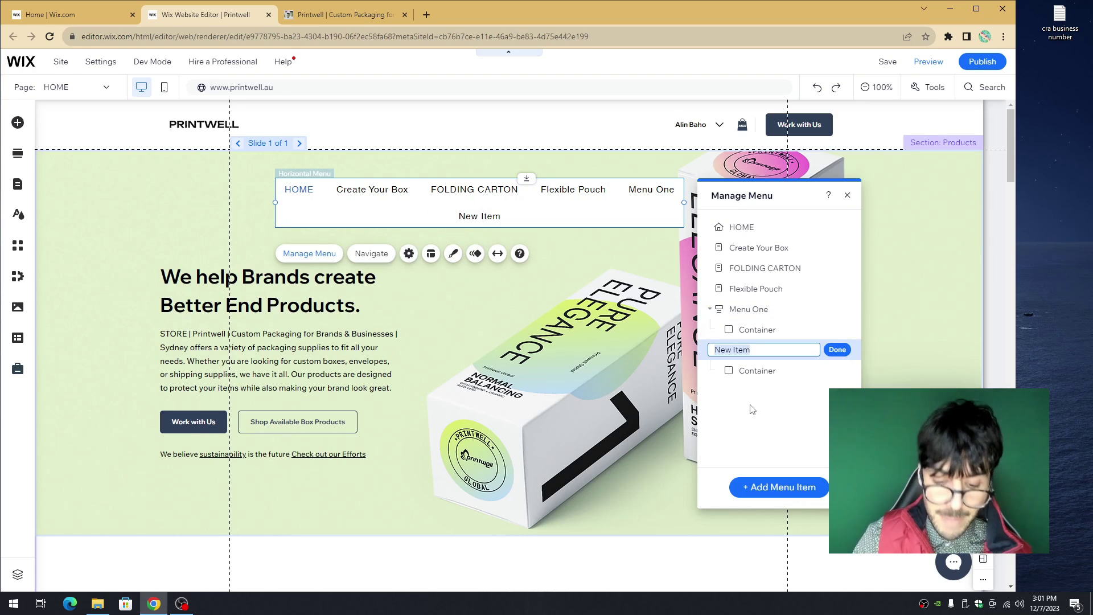
type("Menu Two")
key("Return")
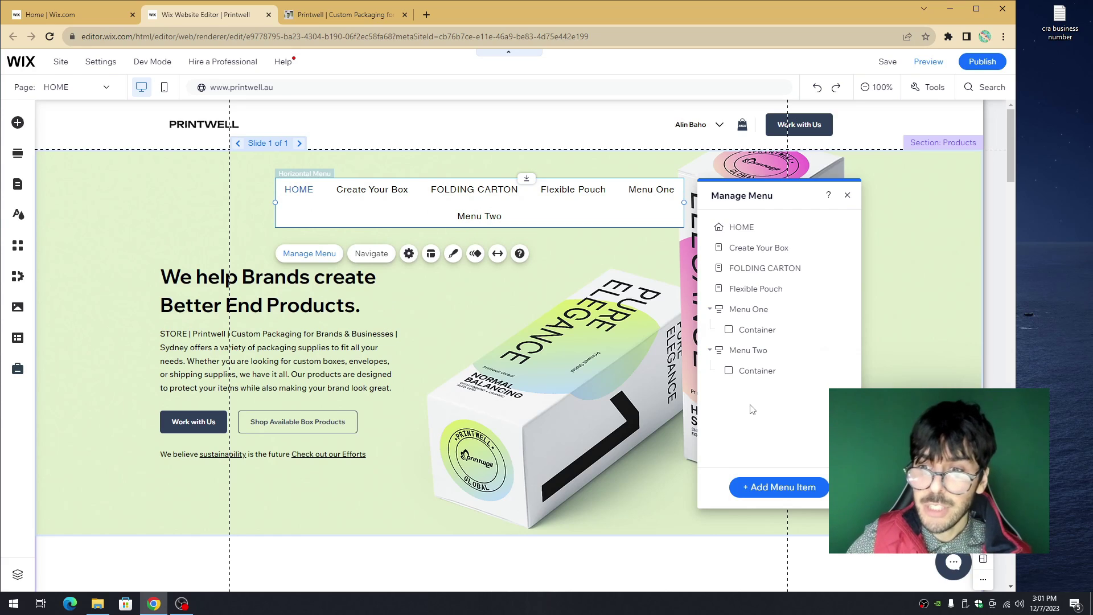
mouse_move(843, 374)
left_click(888, 61)
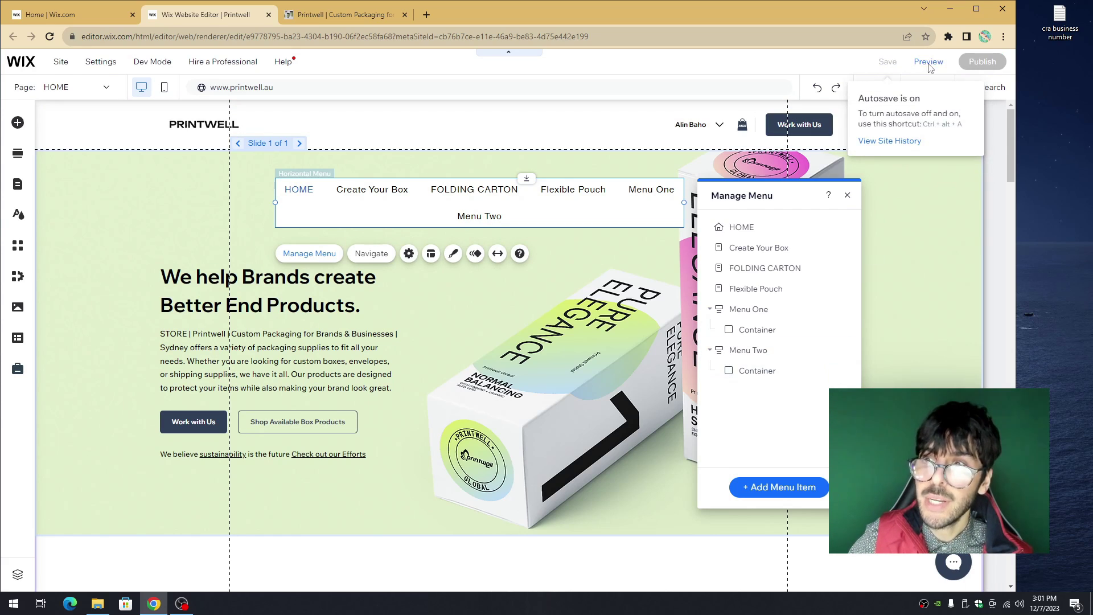
- Add a third mega menu item, keeping its default name New Item
left_click(816, 488)
left_click(871, 432)
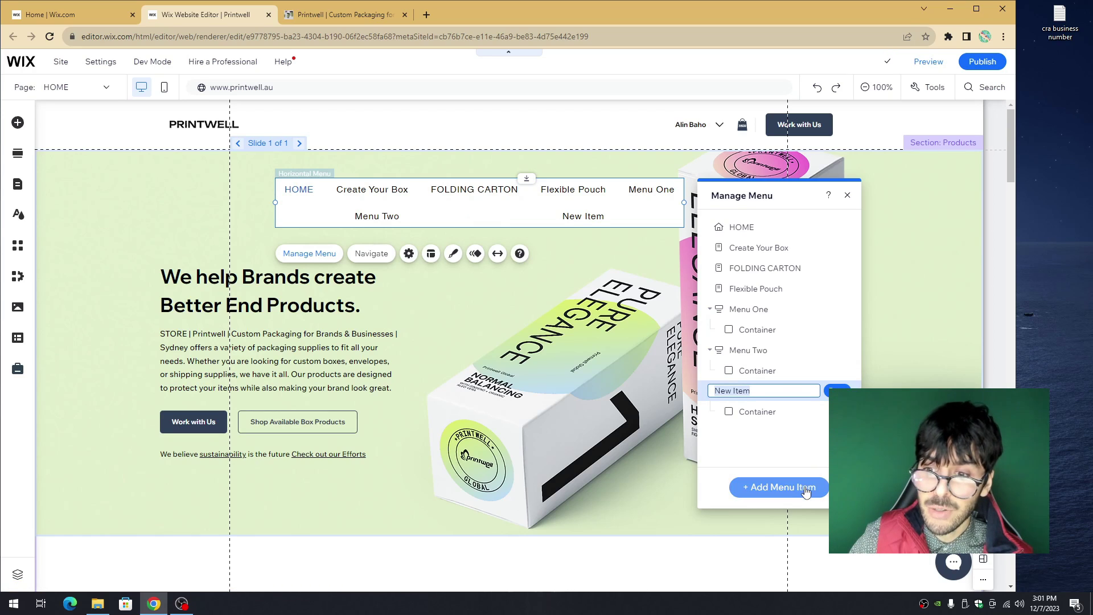
key("Return")
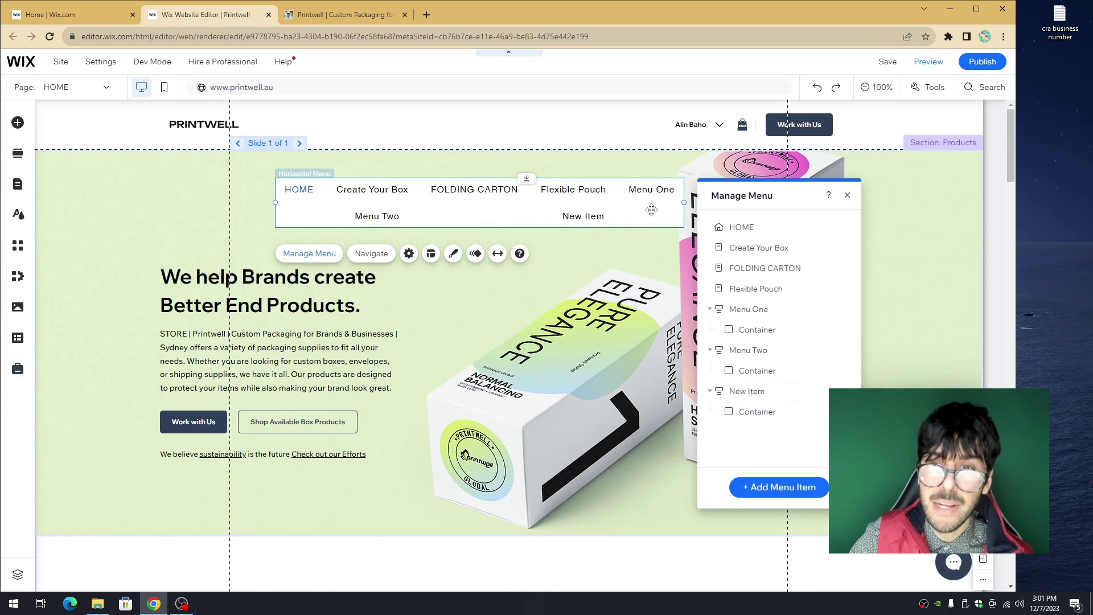
- Fit the menu on one row and move it up inside the site header
left_click_drag(684, 201, 794, 193)
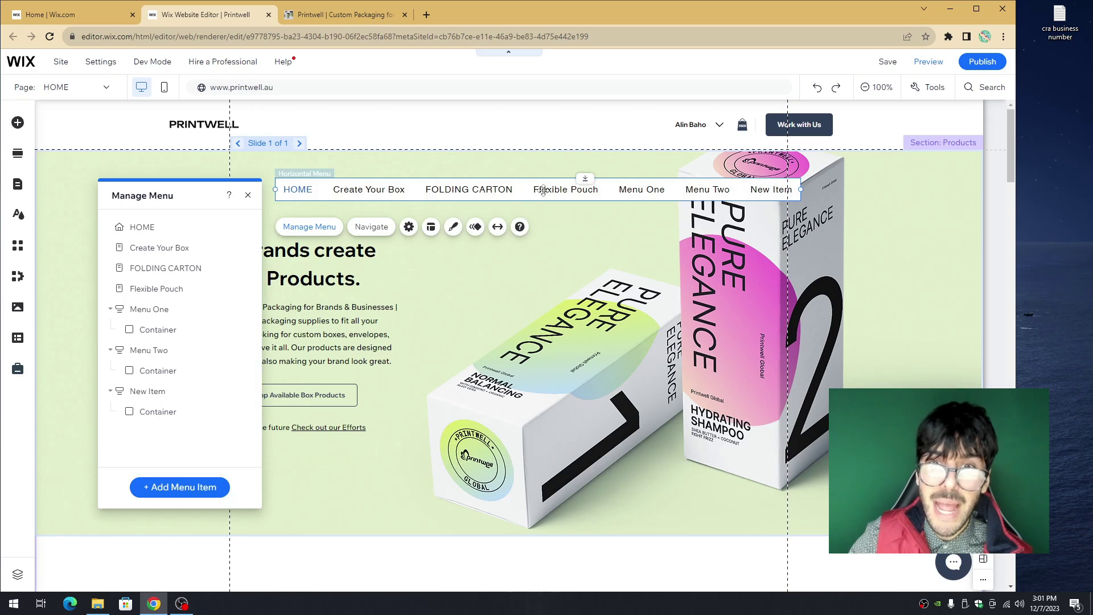
left_click_drag(542, 188, 511, 126)
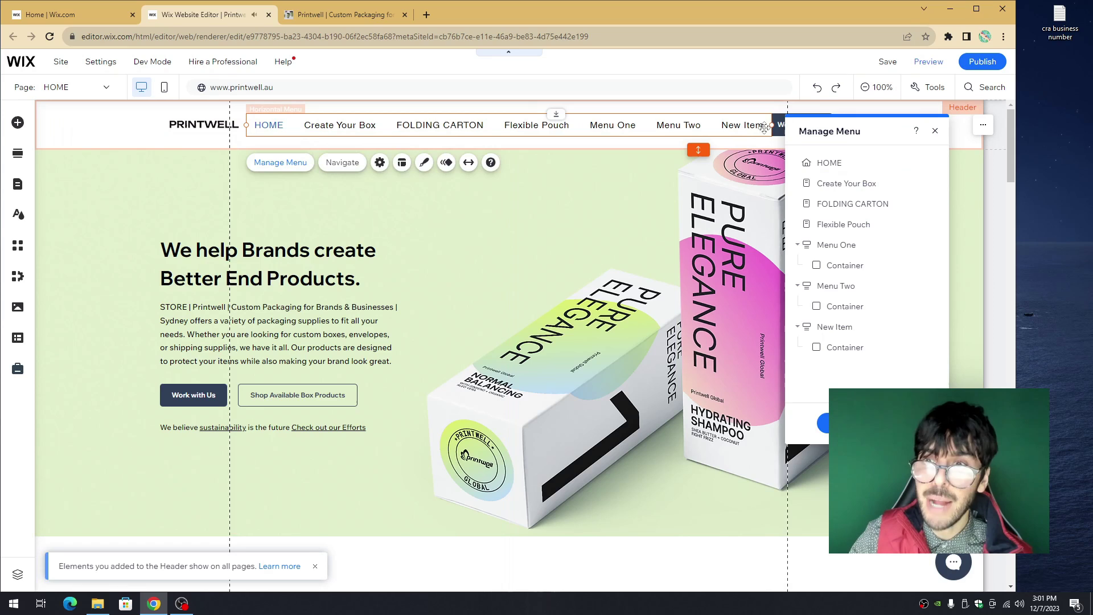
left_click_drag(757, 124, 665, 122)
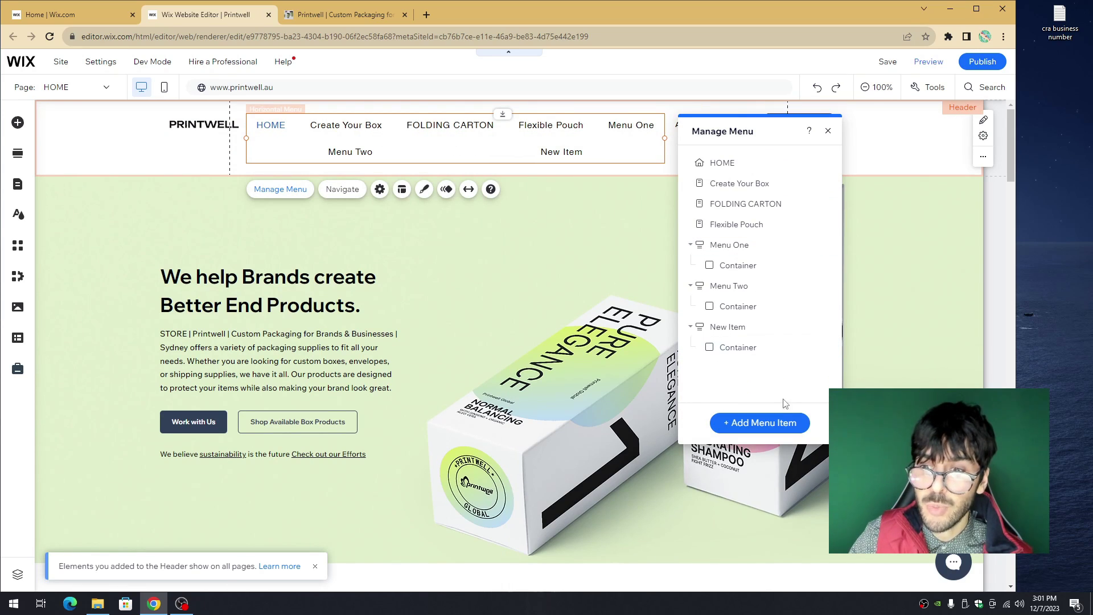
- Add a container menu item named New Item 2 and open its container for editing
left_click(788, 423)
left_click(827, 521)
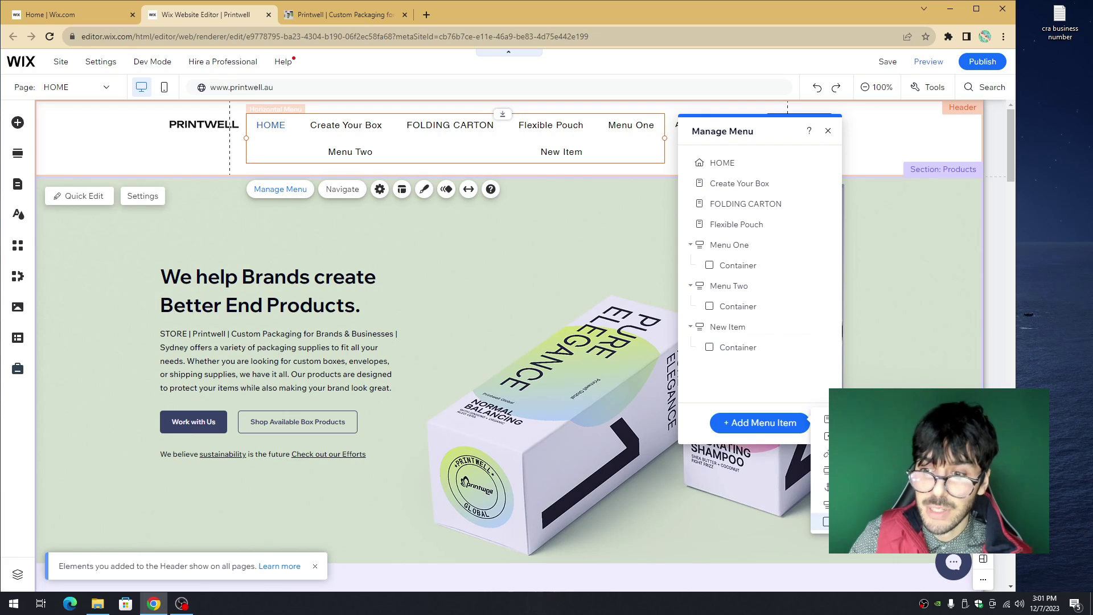
left_click(817, 368)
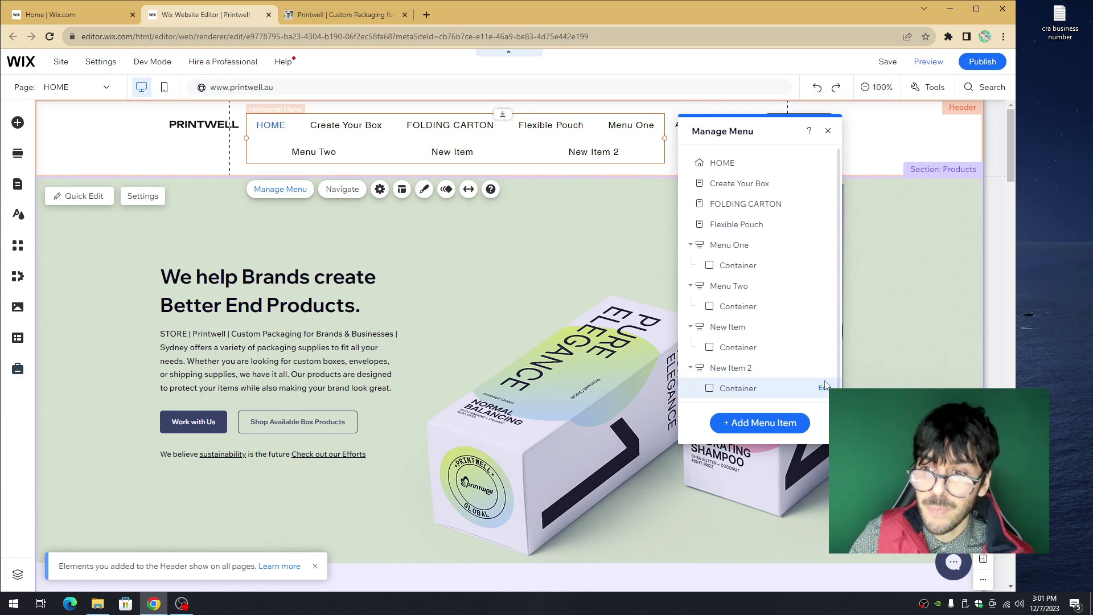
left_click(825, 385)
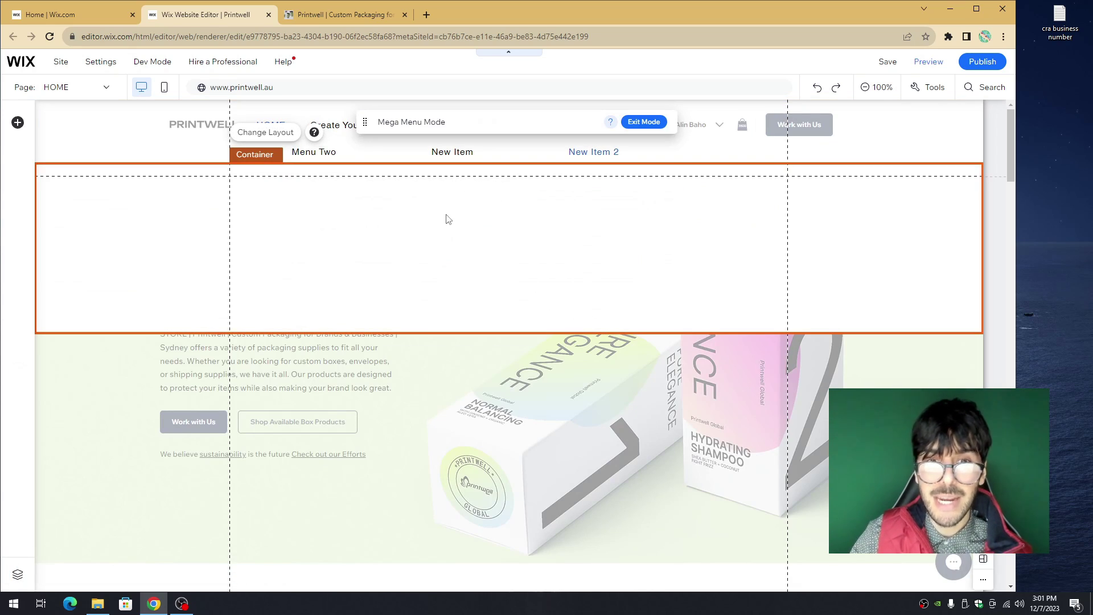
- Stretch the New Item 2 container's bottom edge down to about 1666 × 492
left_click_drag(525, 324, 547, 441)
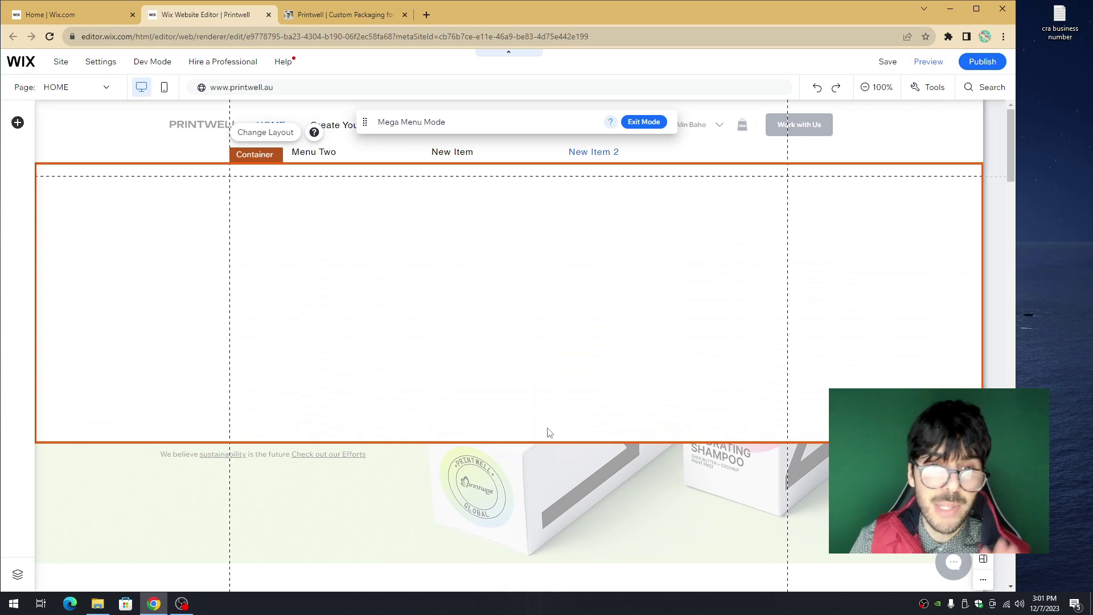
- Add a product image to the container, shrink it to about half size, and move it left
left_click(17, 123)
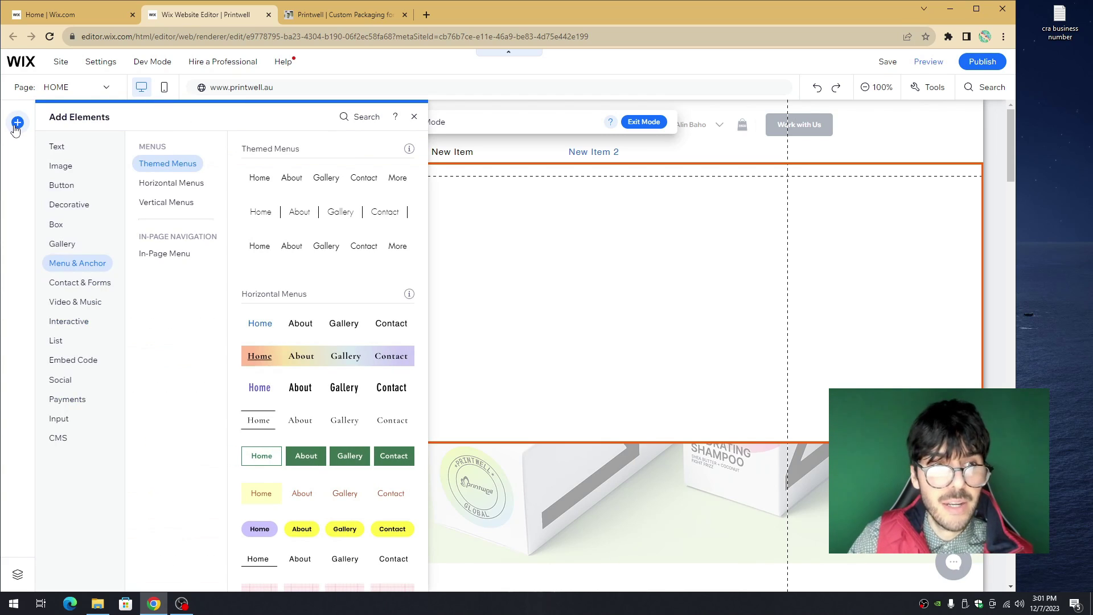
left_click(60, 166)
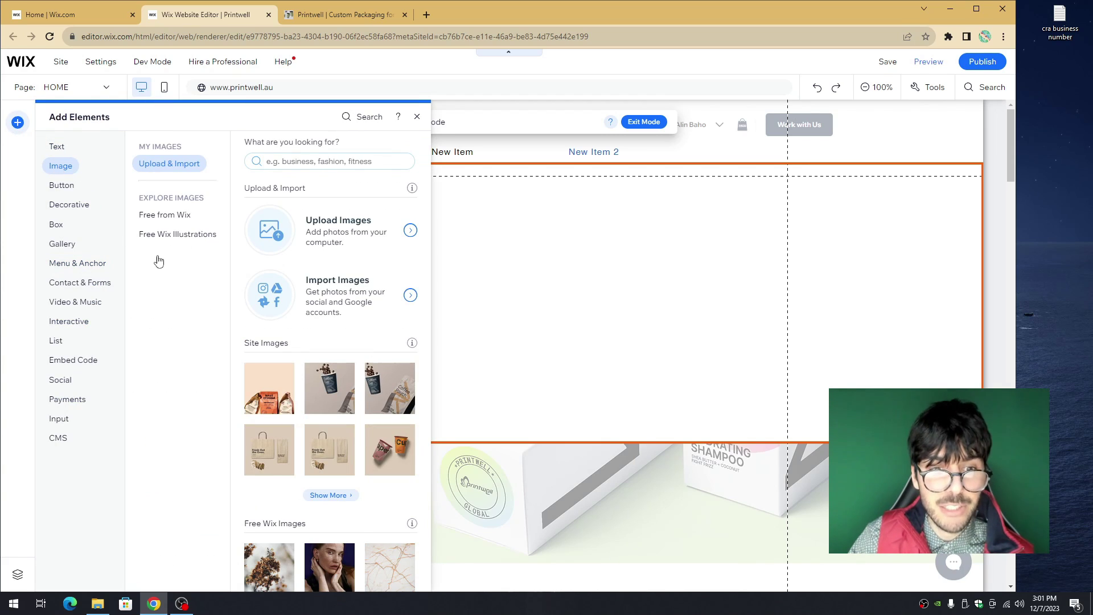
left_click_drag(269, 388, 502, 310)
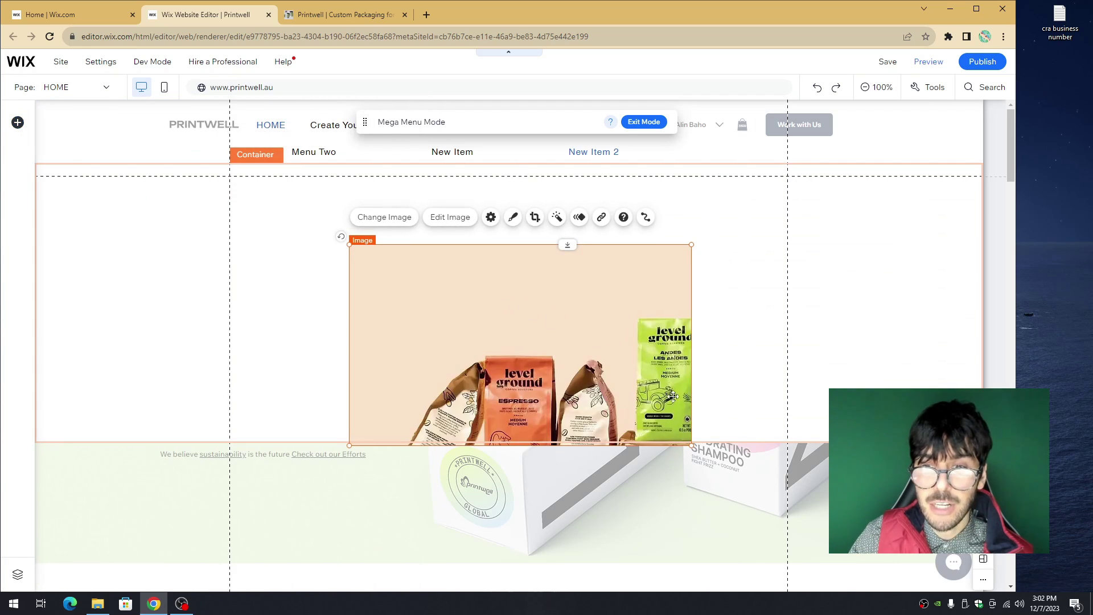
left_click_drag(690, 445, 523, 346)
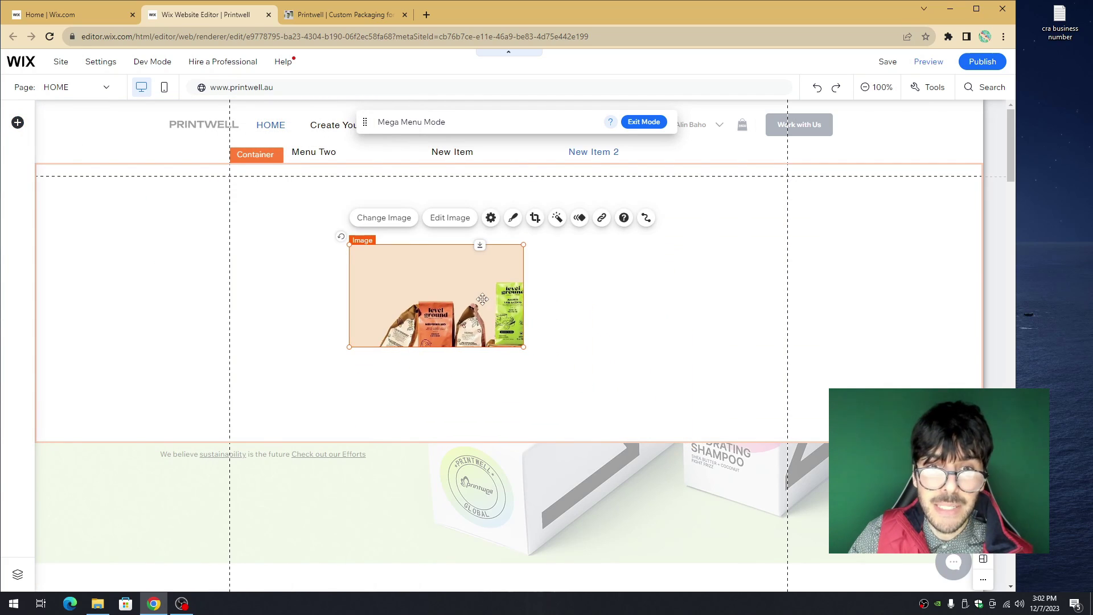
left_click_drag(482, 299, 307, 251)
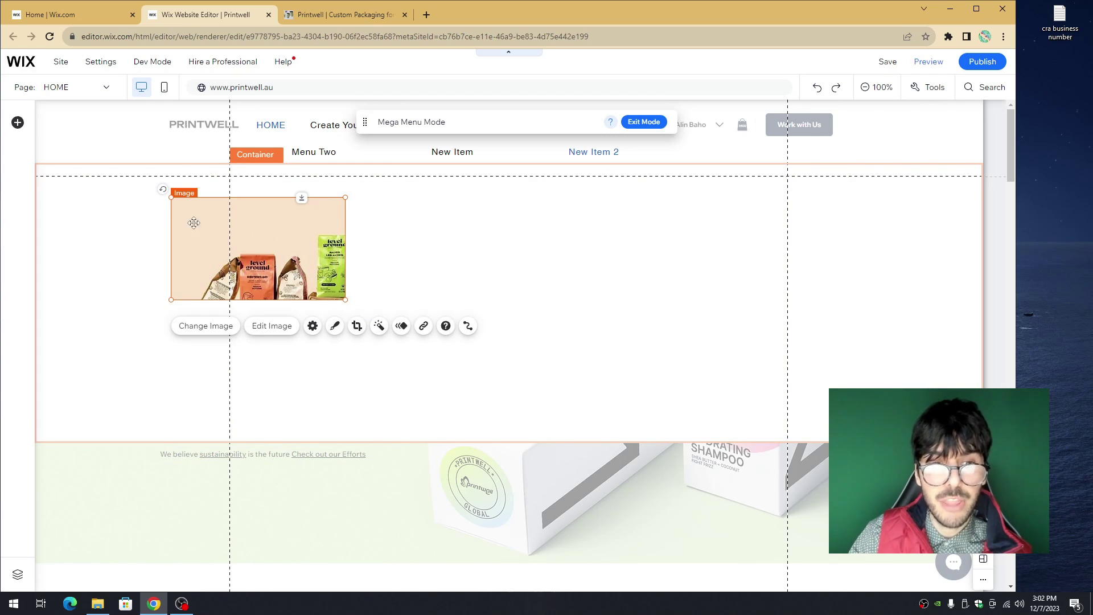
- Add a Heading 4 title, a paragraph and a View More button below the image
left_click(18, 122)
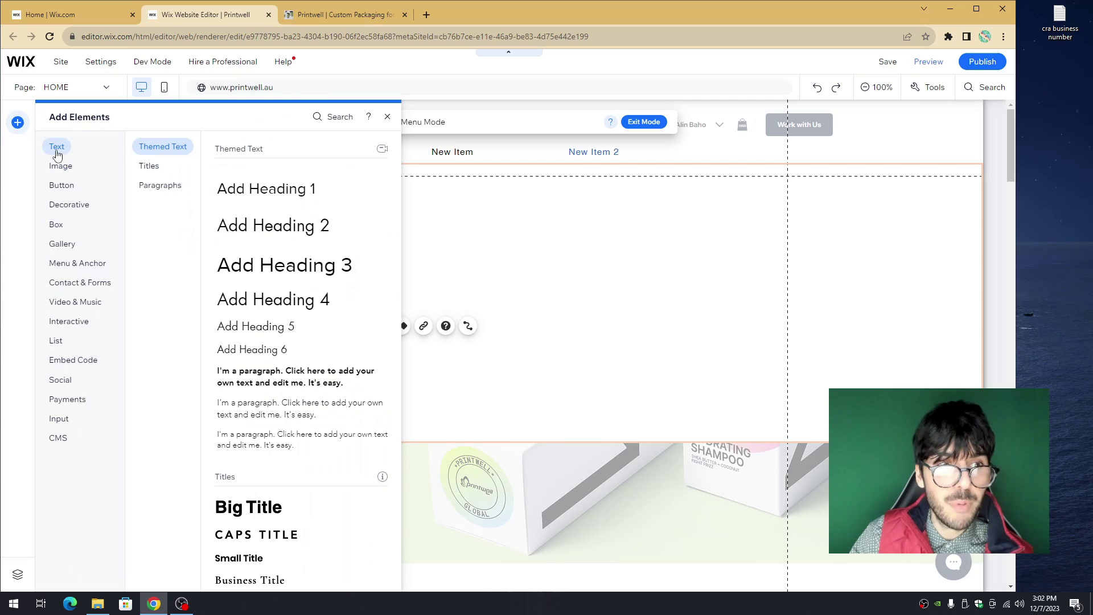
left_click_drag(262, 300, 237, 326)
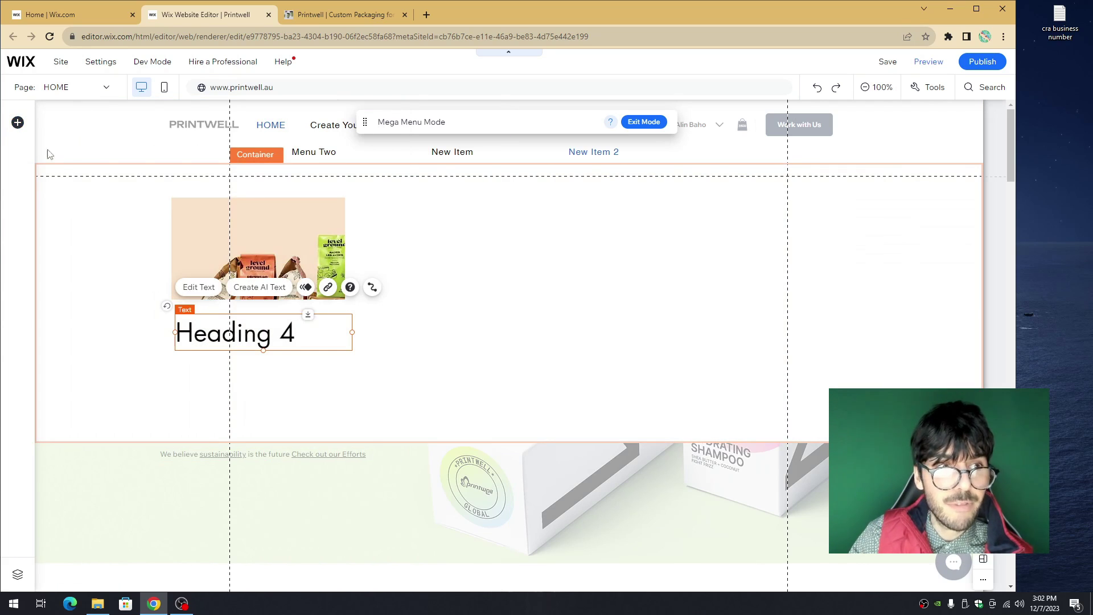
left_click(16, 123)
left_click_drag(263, 378, 228, 373)
left_click(17, 124)
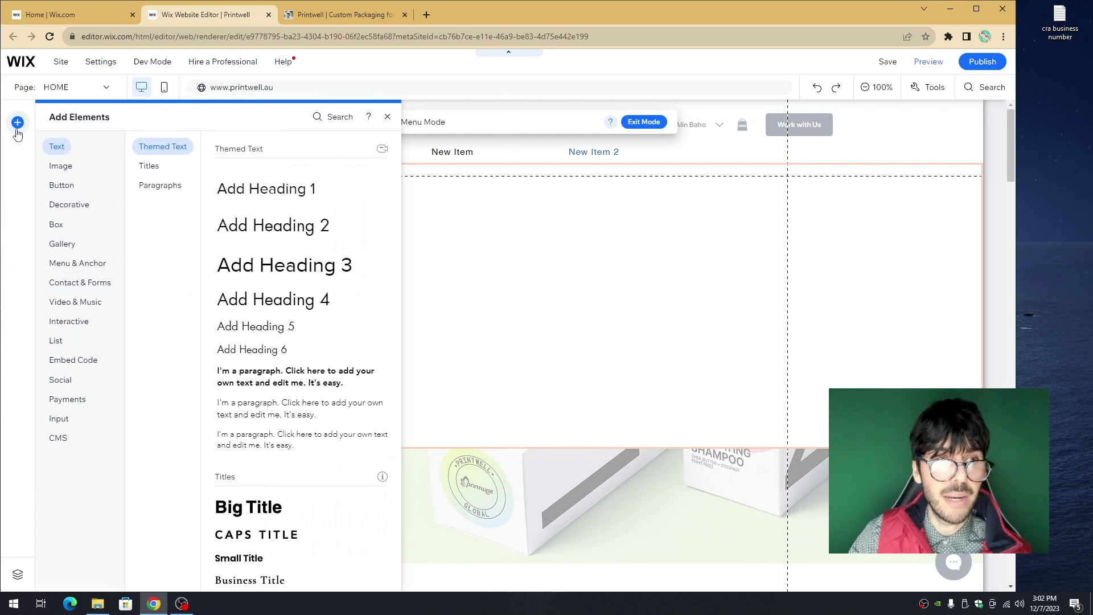
left_click(60, 184)
left_click_drag(268, 188, 209, 410)
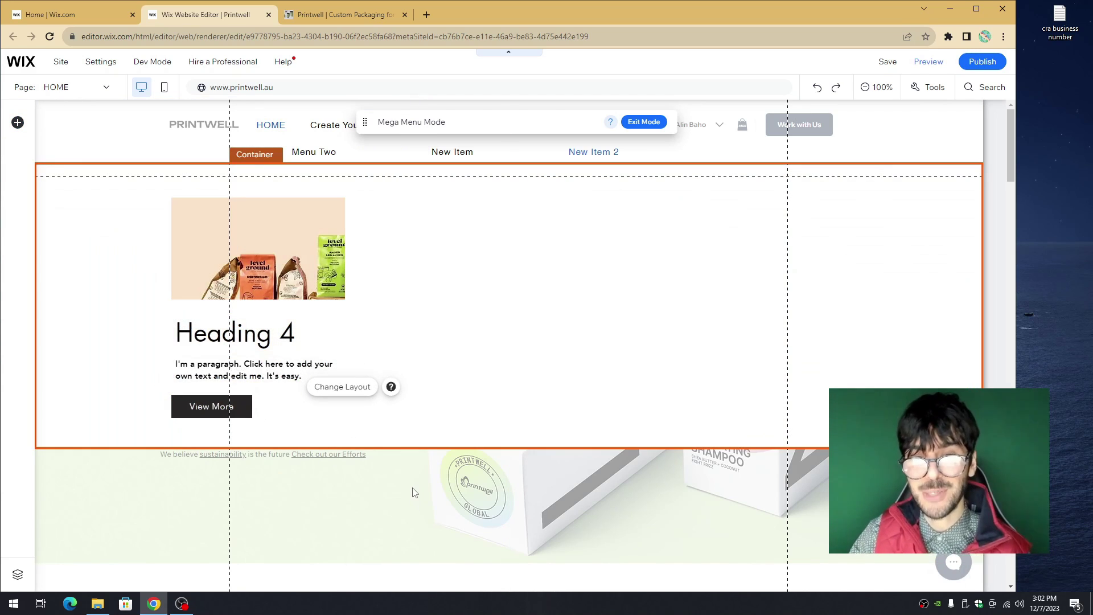
- On the live Printwell site, open Start Your Box Journey from the Customise mega menu and review the Create Your Box form
left_click(343, 15)
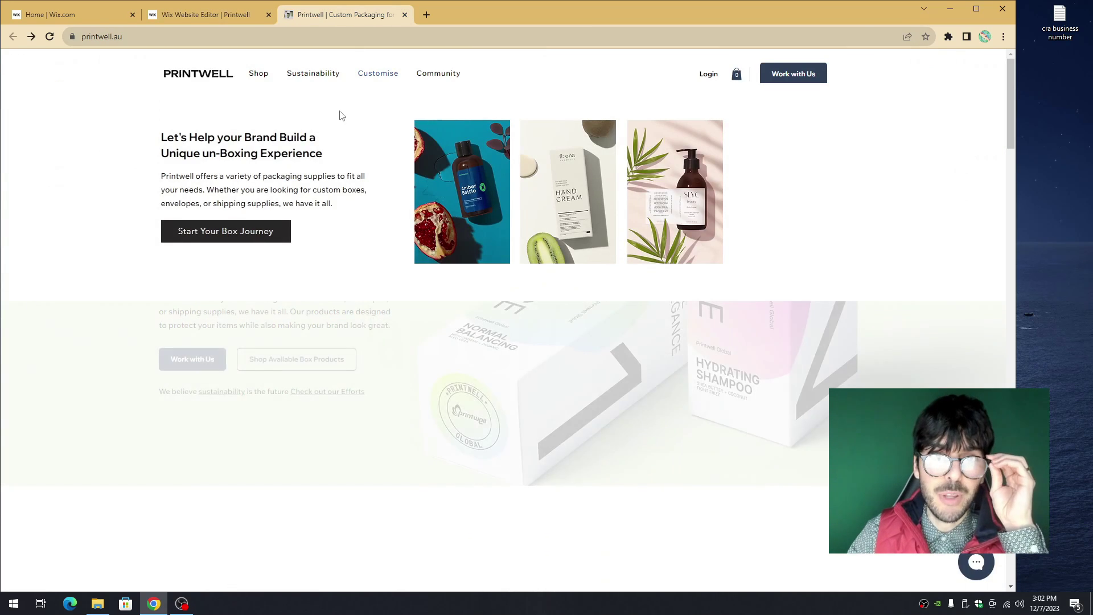
mouse_move(321, 84)
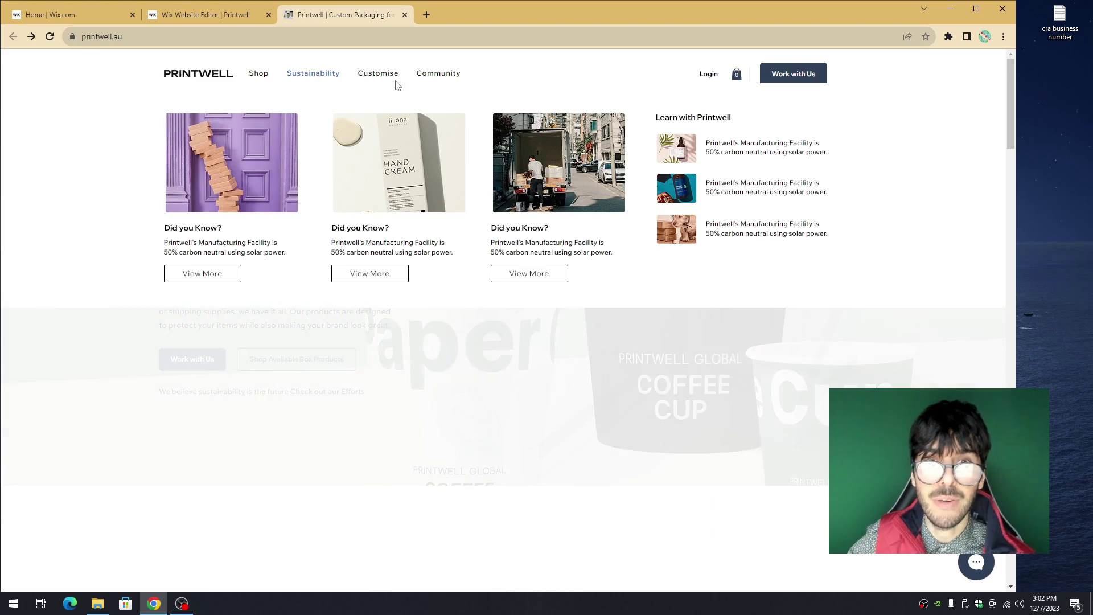
mouse_move(375, 80)
left_click(283, 235)
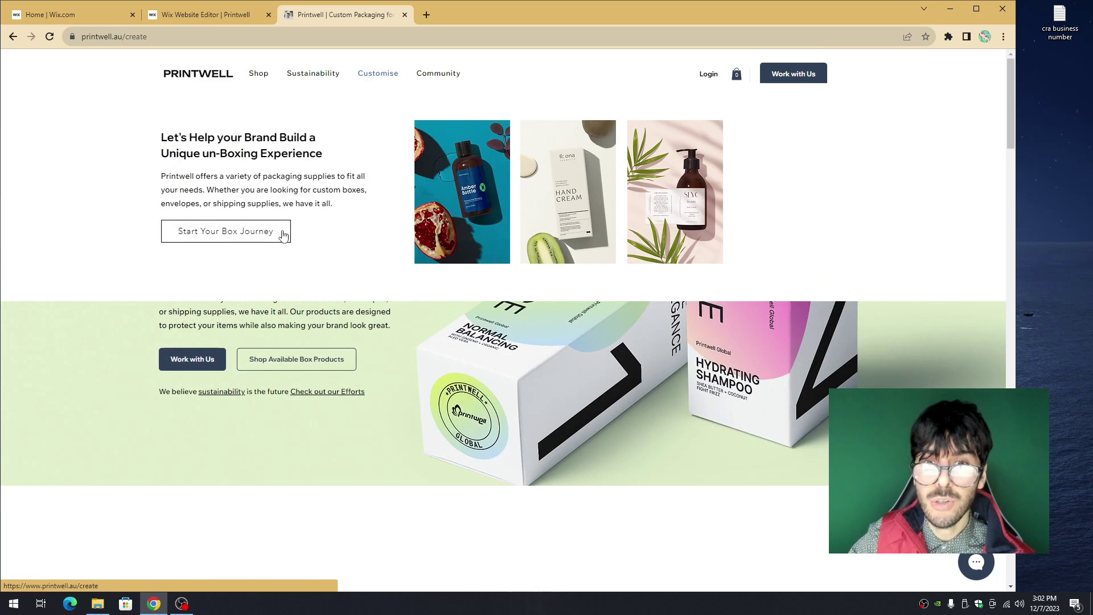
scroll(521, 171, "down", 3)
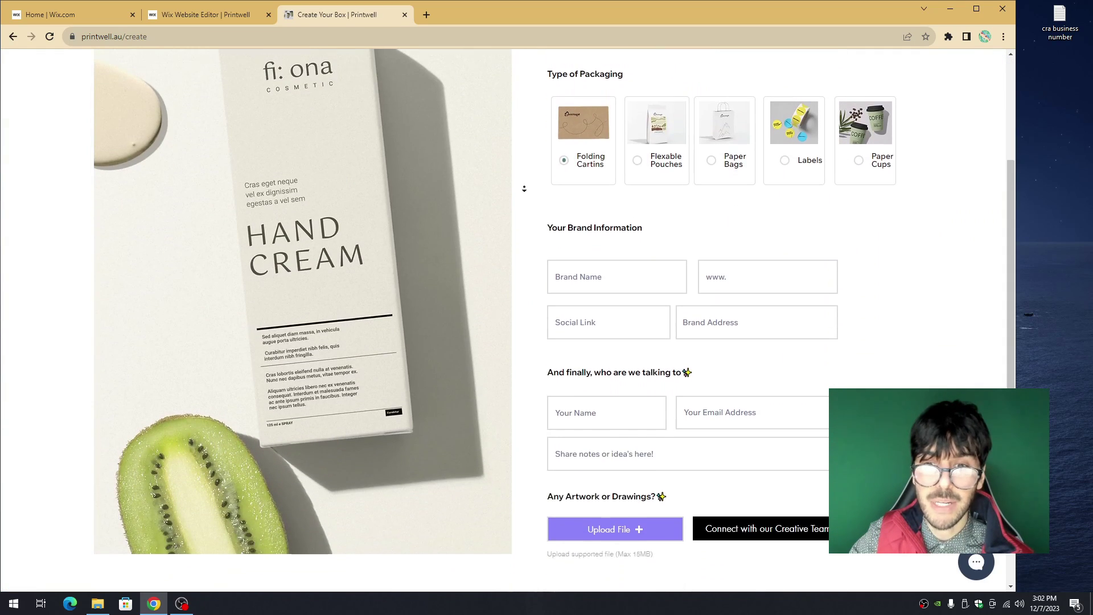
scroll(524, 189, "up", 3)
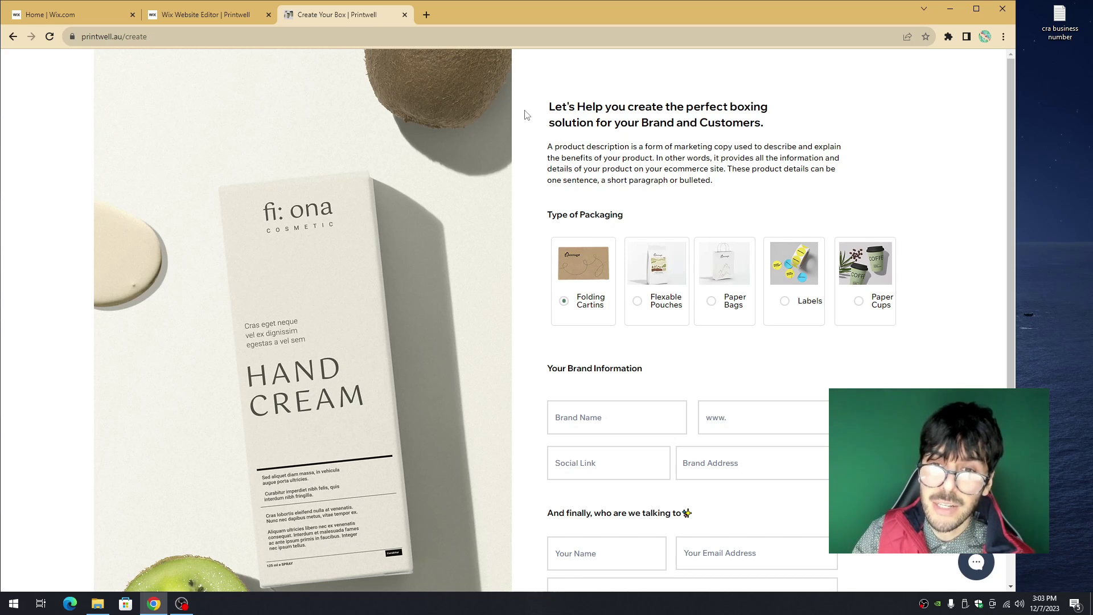
- Back on the Printwell homepage, show the Shop mega menu with Shop by Industry links and the Request Box Sample card
left_click(217, 19)
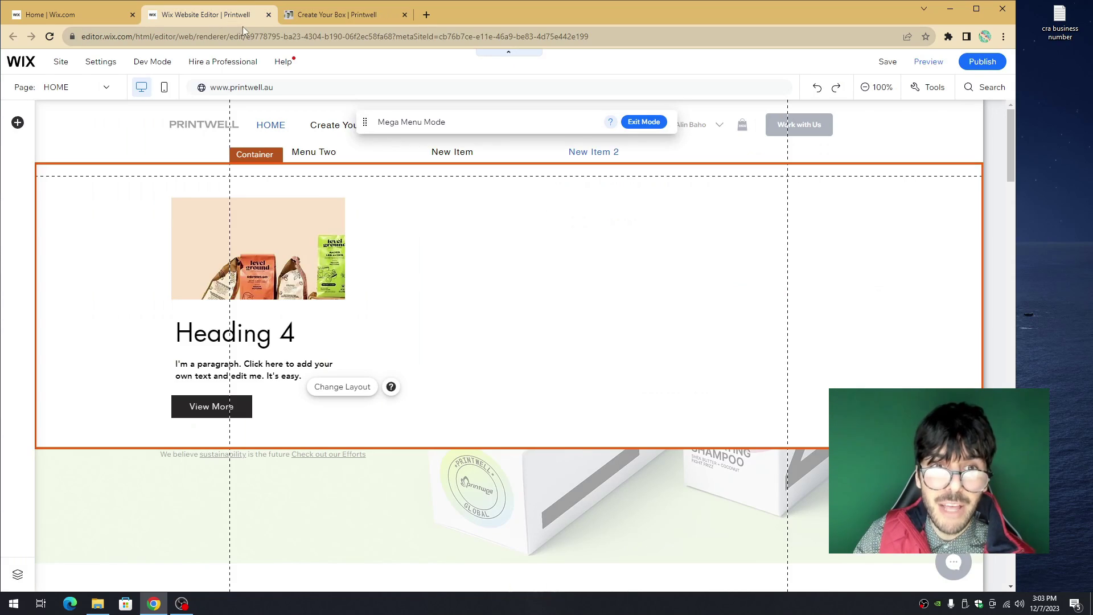
left_click(310, 17)
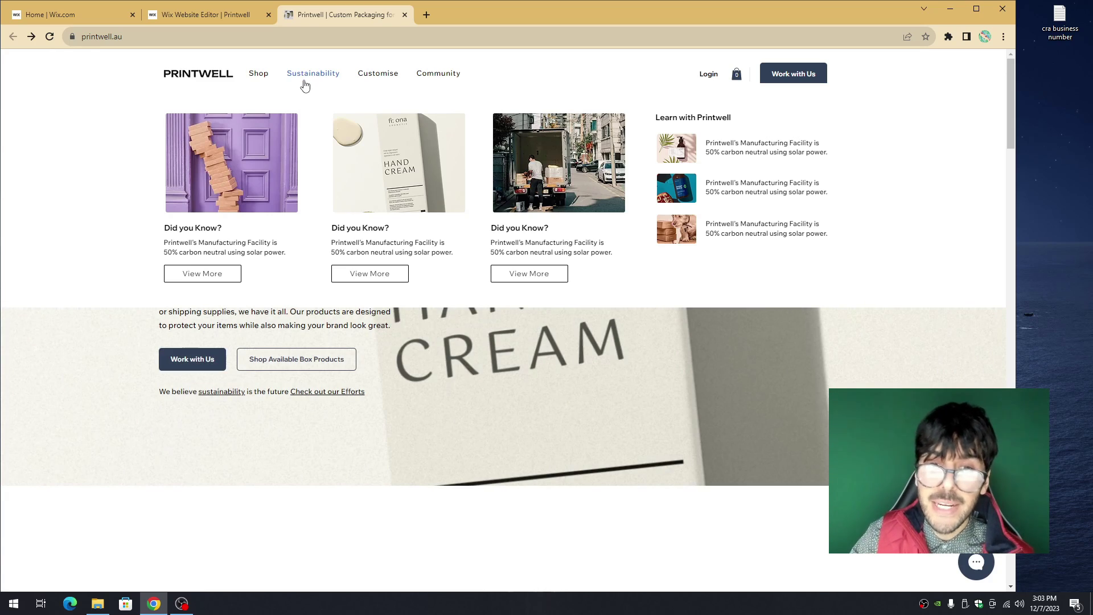
mouse_move(266, 84)
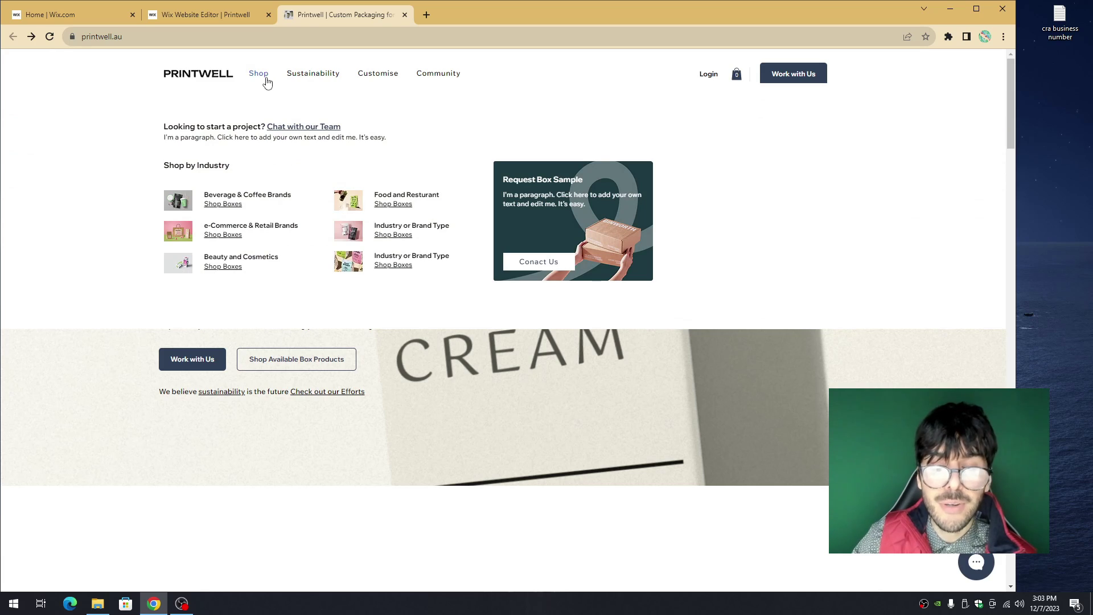